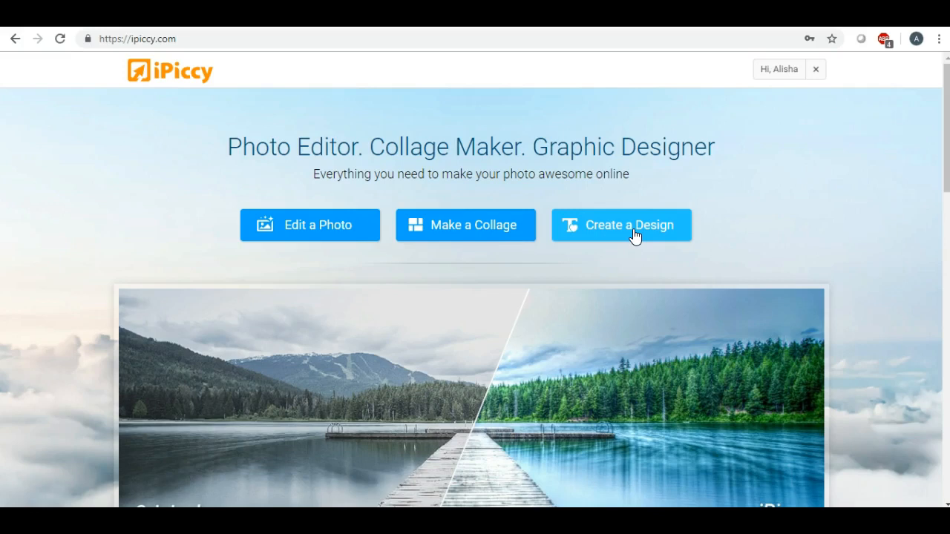
# Launch Create a Design to load the Designer editor with a blank 800 x 600 px canvas.
pyautogui.click(633, 230)
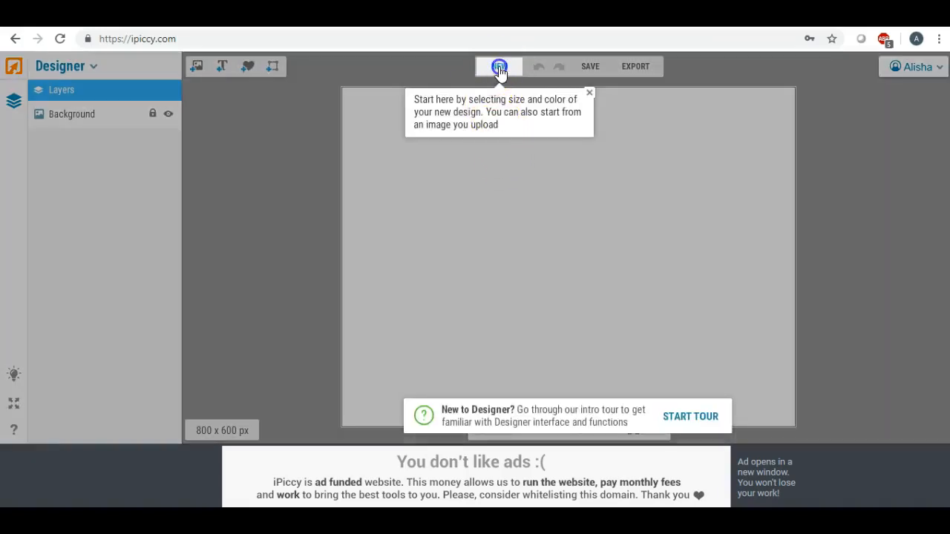
# Create a new blank design sized 900 x 900 px.
pyautogui.click(499, 71)
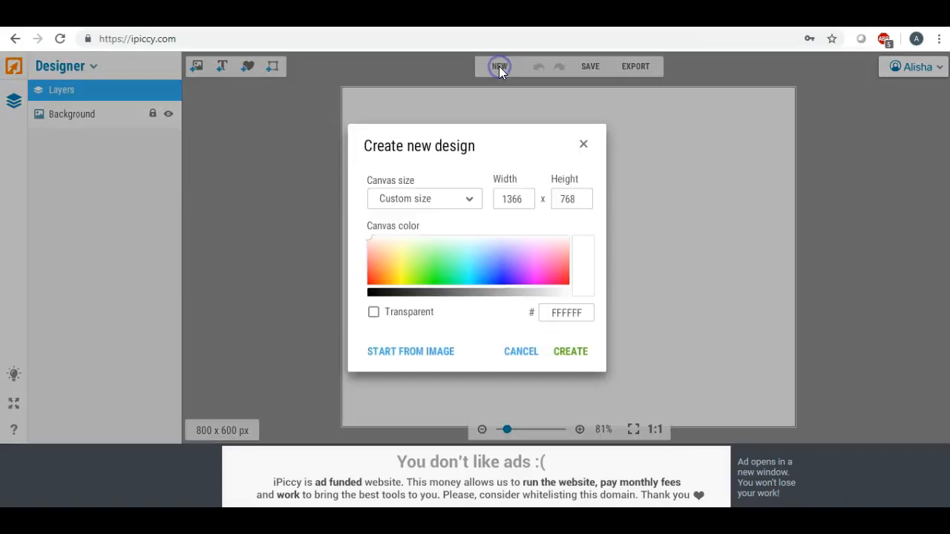
pyautogui.doubleClick(527, 197)
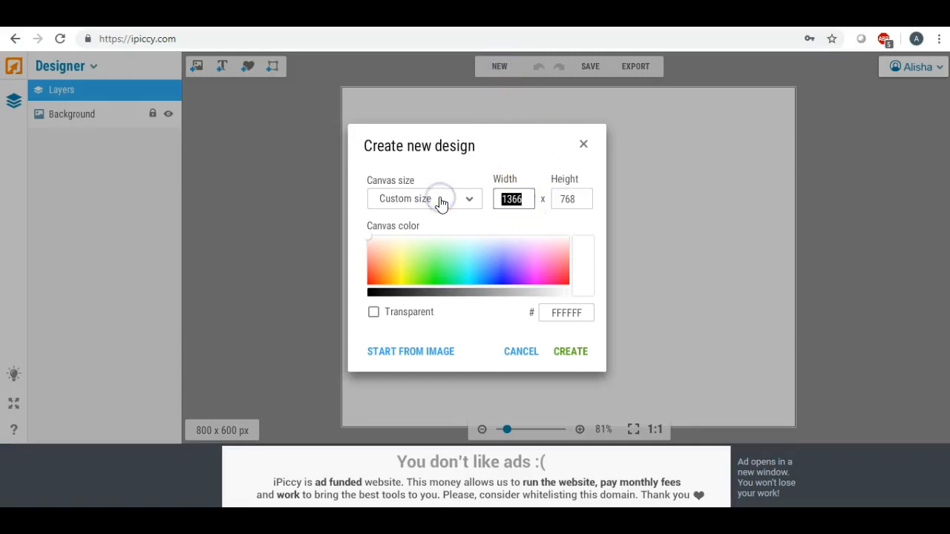
pyautogui.write('900')
pyautogui.doubleClick(572, 199)
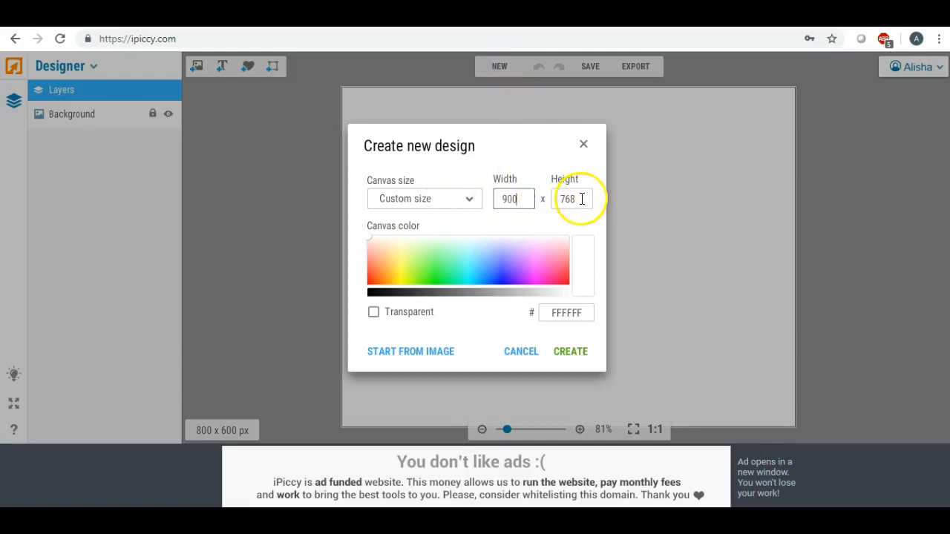
pyautogui.write('900')
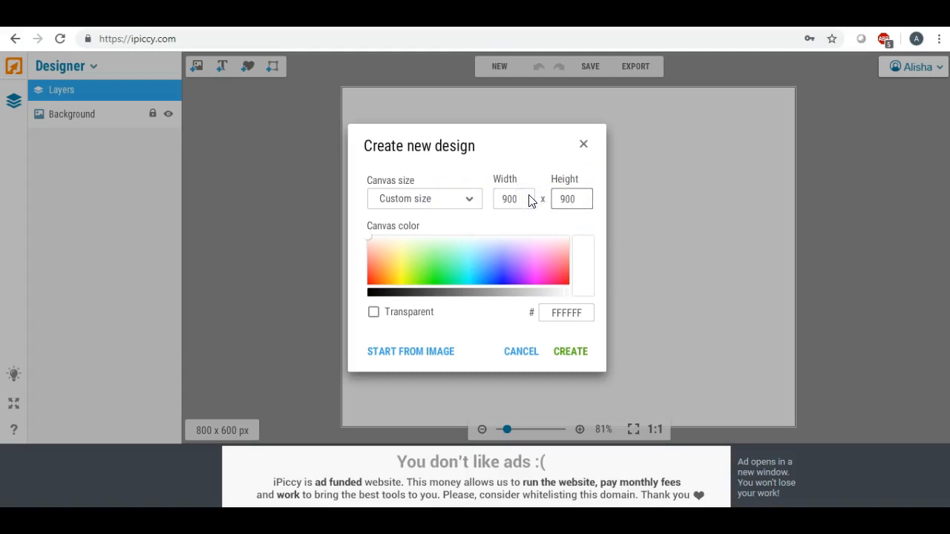
pyautogui.click(564, 353)
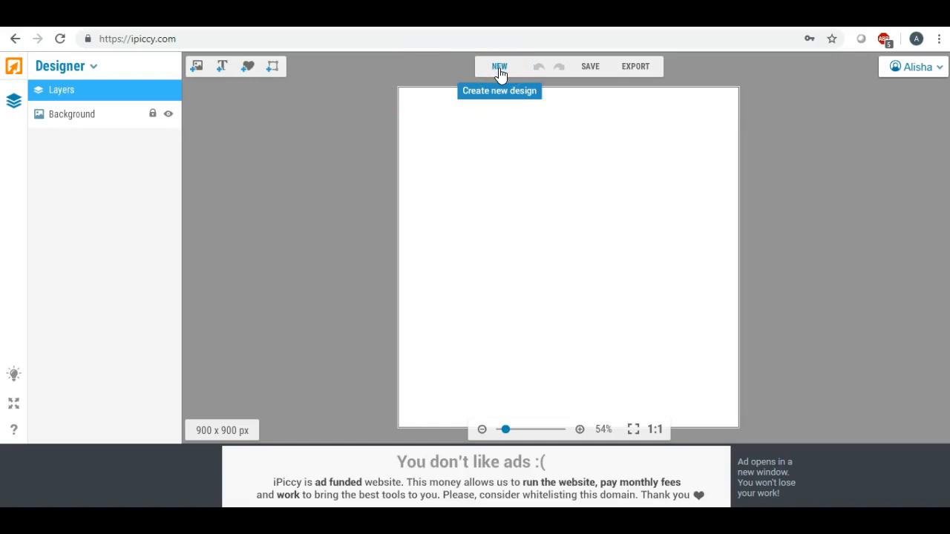
# Add a text layer near the top and replace its placeholder with the person's name.
pyautogui.click(222, 69)
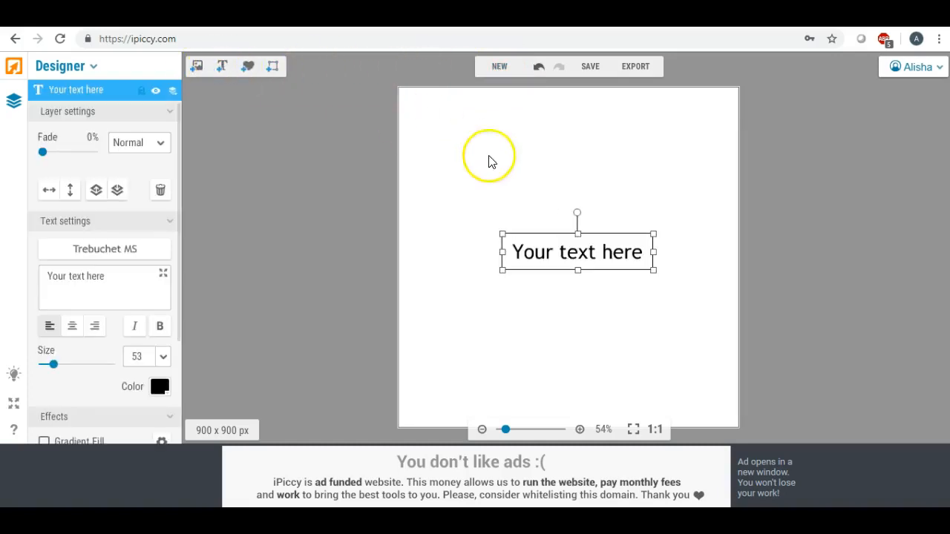
pyautogui.moveTo(523, 247); pyautogui.dragTo(491, 197)
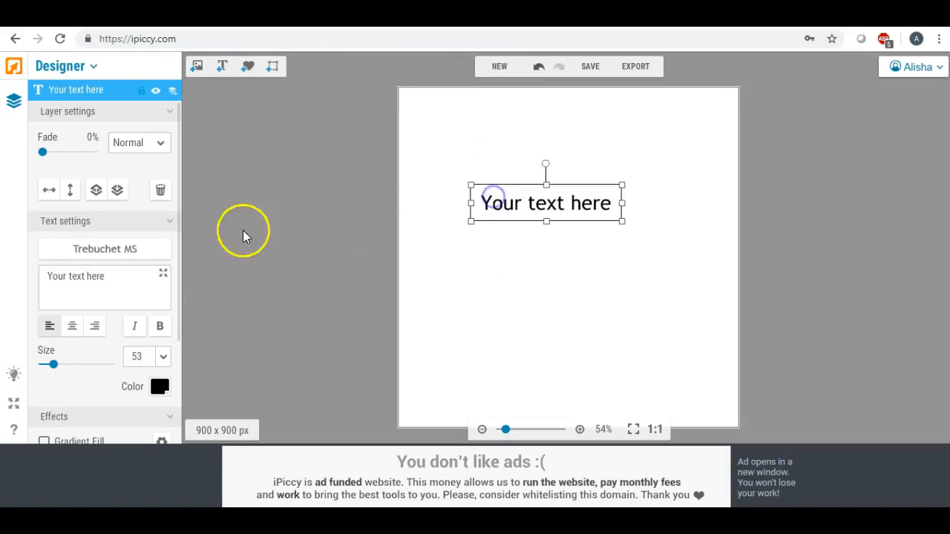
pyautogui.moveTo(105, 275); pyautogui.dragTo(10, 267)
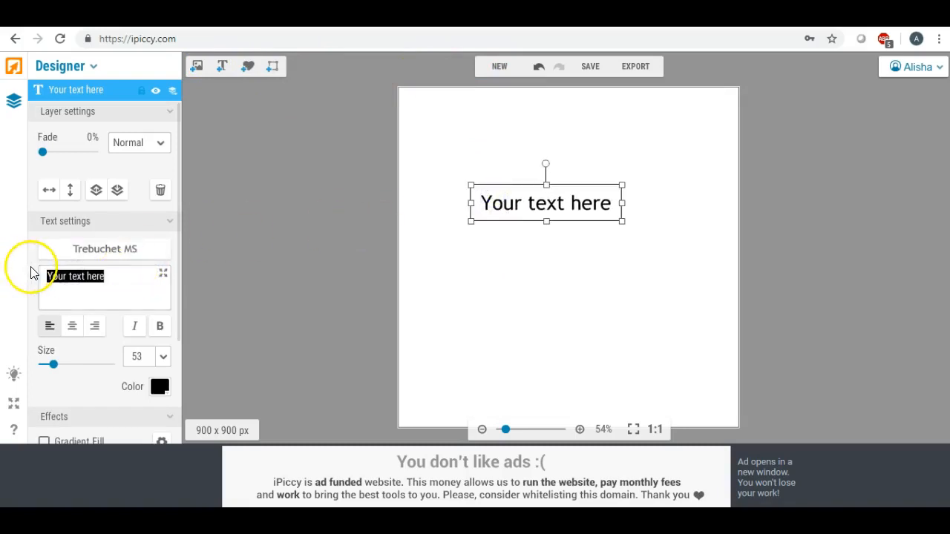
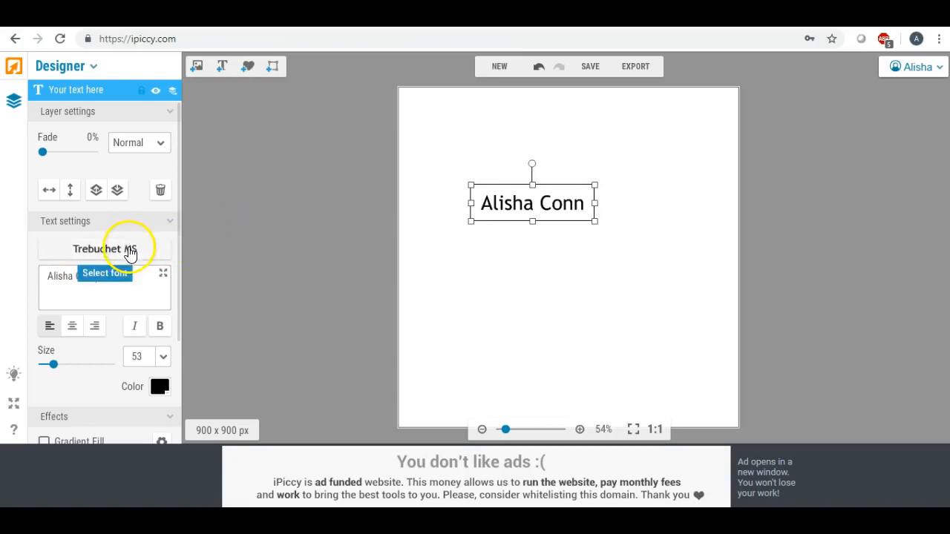
# Set the name to the local Great Vibes font, enlarge it to size 94, and nudge it up.
pyautogui.click(127, 249)
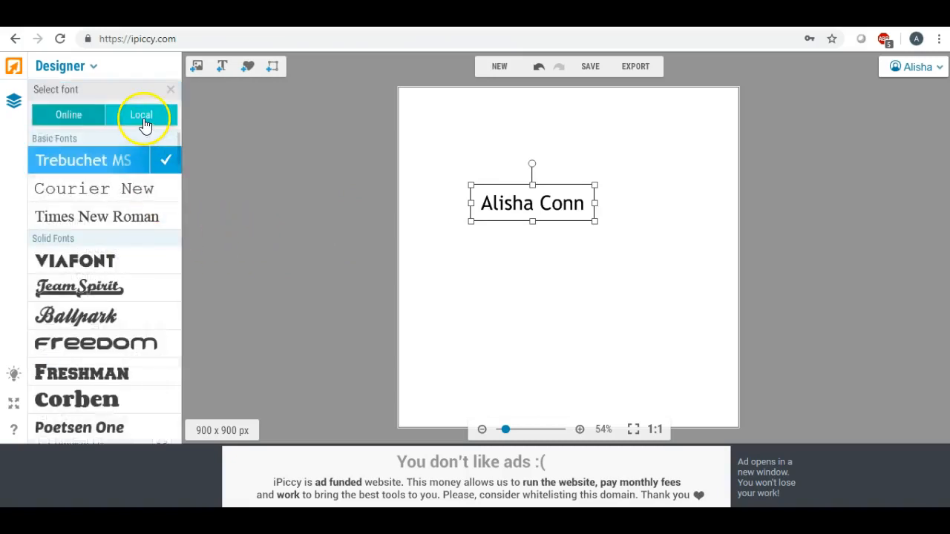
pyautogui.click(144, 120)
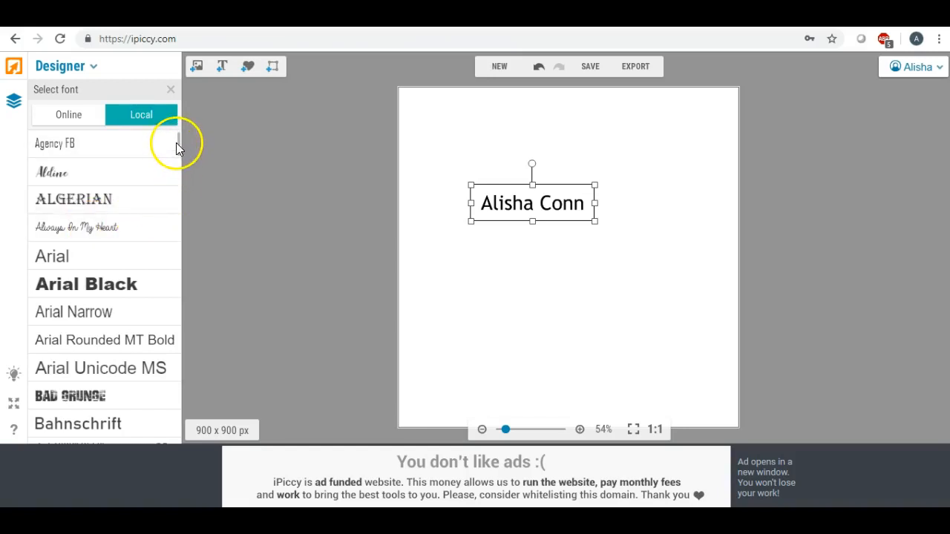
pyautogui.moveTo(178, 143); pyautogui.dragTo(180, 173)
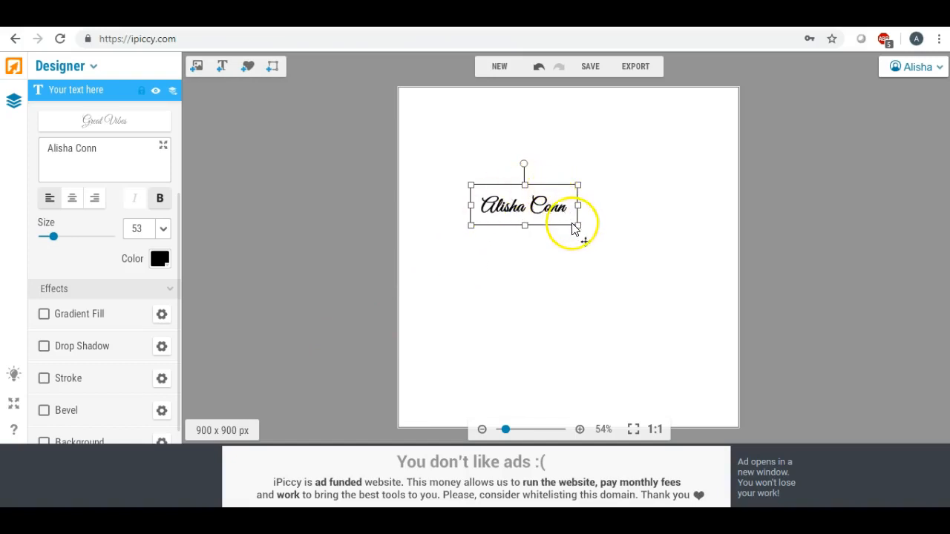
pyautogui.moveTo(578, 227); pyautogui.dragTo(556, 265)
pyautogui.click(514, 281)
pyautogui.moveTo(525, 224); pyautogui.dragTo(523, 210)
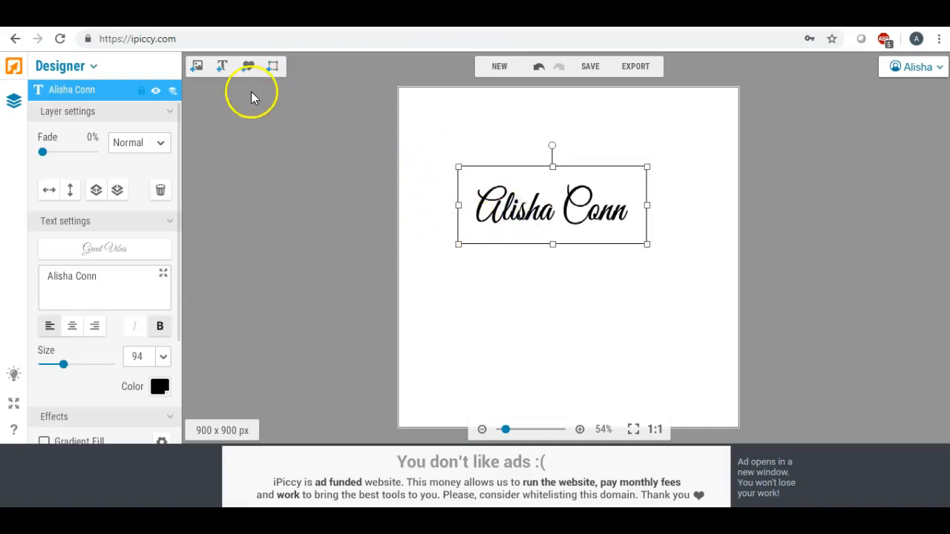
# Place the uploaded wave image on the canvas and stretch it wider.
pyautogui.click(199, 68)
pyautogui.click(69, 173)
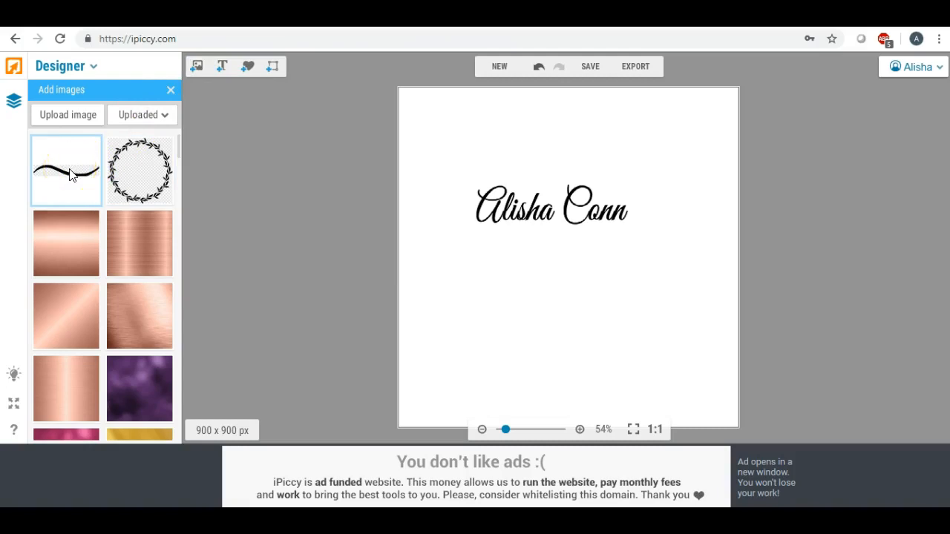
pyautogui.moveTo(70, 173); pyautogui.dragTo(643, 237)
pyautogui.click(495, 295)
pyautogui.moveTo(561, 243); pyautogui.dragTo(560, 238)
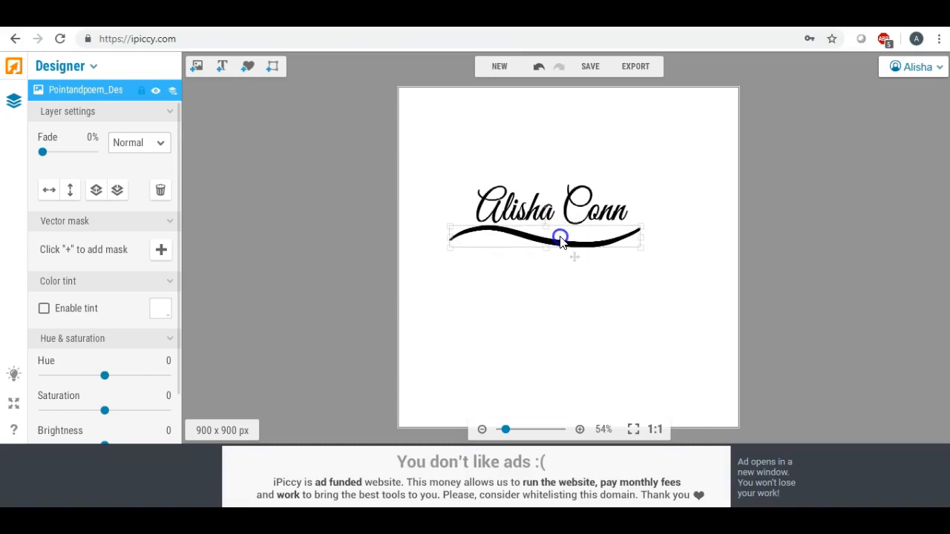
pyautogui.moveTo(562, 240); pyautogui.dragTo(560, 238)
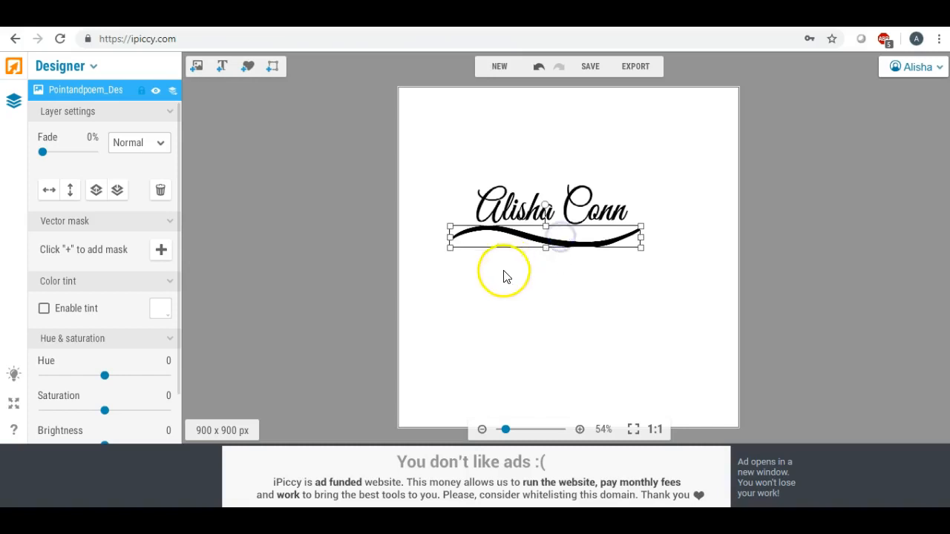
pyautogui.click(486, 282)
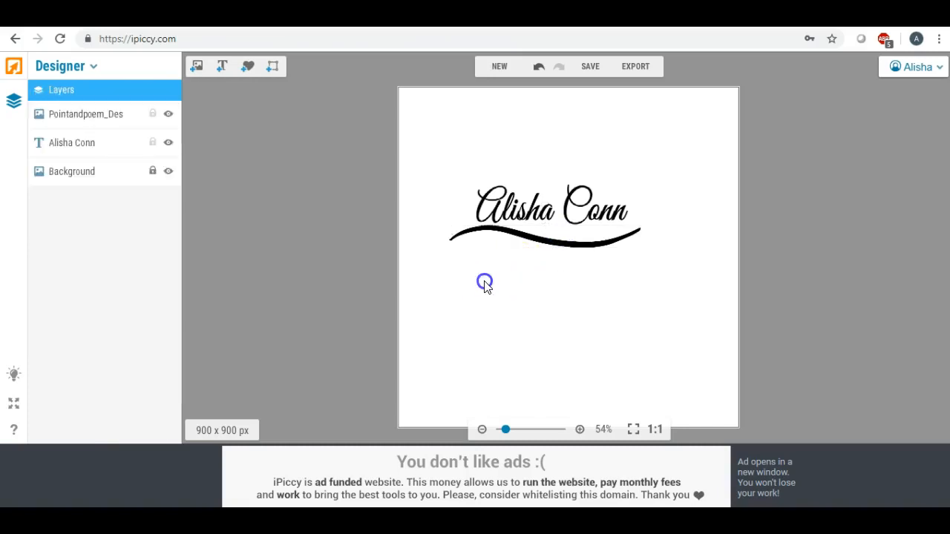
# Rotate and position the swoosh just under the name, trim its left end, and heighten the name slightly.
pyautogui.moveTo(566, 249); pyautogui.dragTo(564, 262)
pyautogui.moveTo(544, 230); pyautogui.dragTo(554, 362)
pyautogui.moveTo(539, 270); pyautogui.dragTo(524, 242)
pyautogui.click(519, 245)
pyautogui.moveTo(454, 244); pyautogui.dragTo(471, 238)
pyautogui.moveTo(533, 238); pyautogui.dragTo(527, 235)
pyautogui.click(522, 213)
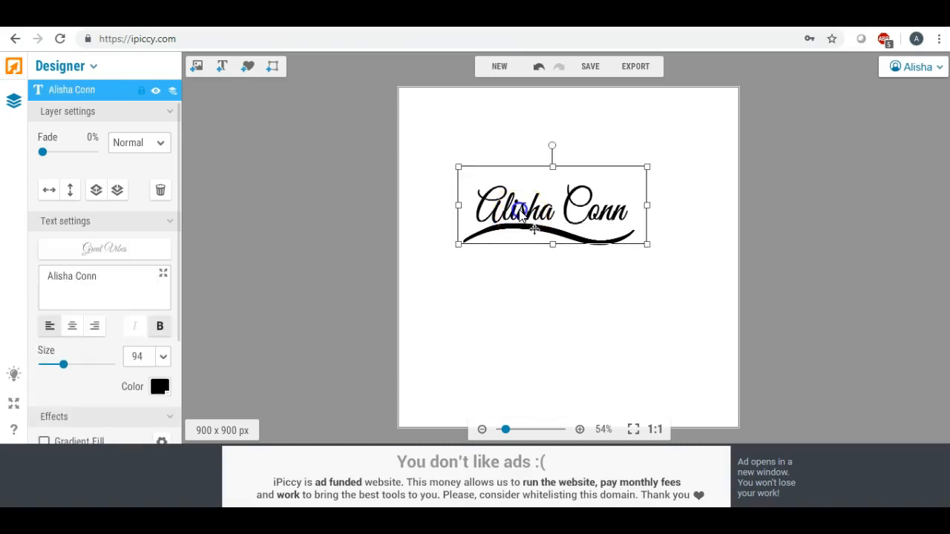
pyautogui.moveTo(554, 166); pyautogui.dragTo(553, 161)
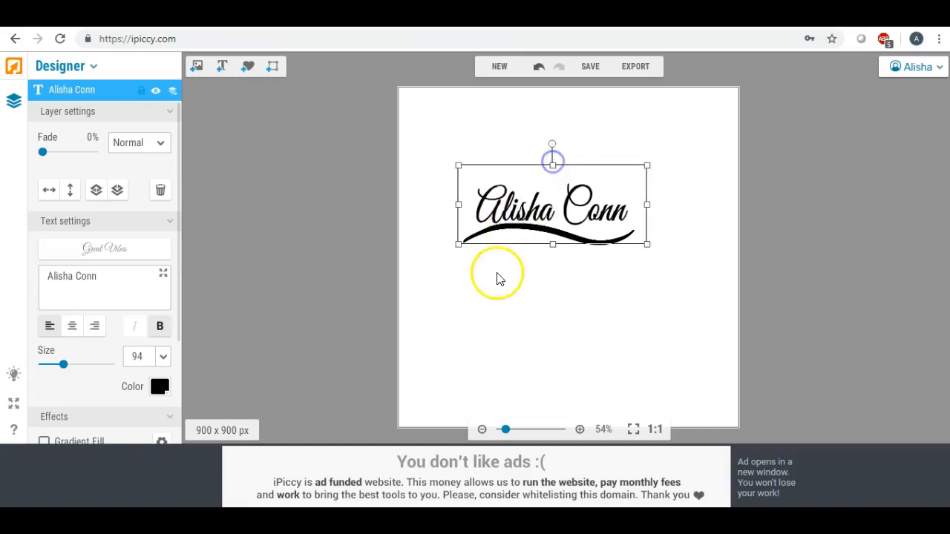
pyautogui.click(492, 290)
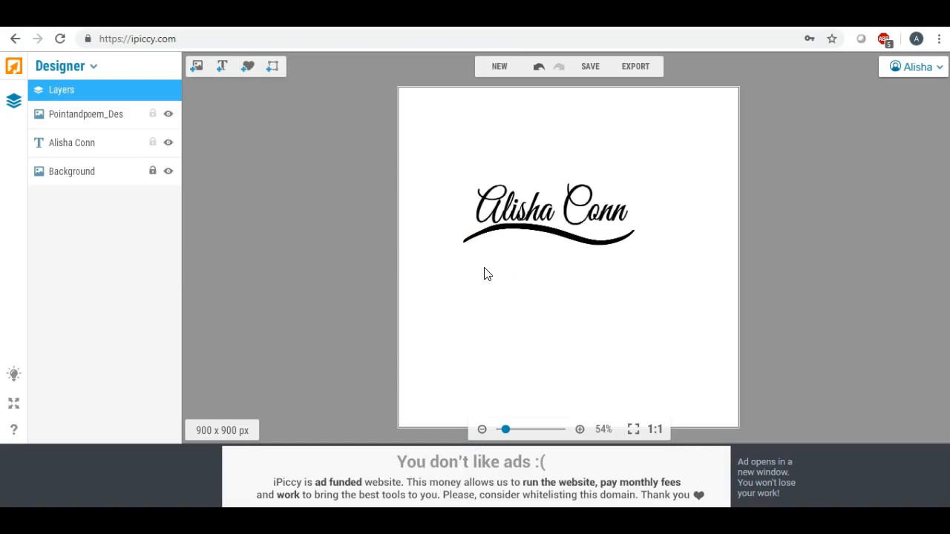
# Add a second text layer reading 'Designs' under the left end of the swoosh.
pyautogui.click(222, 72)
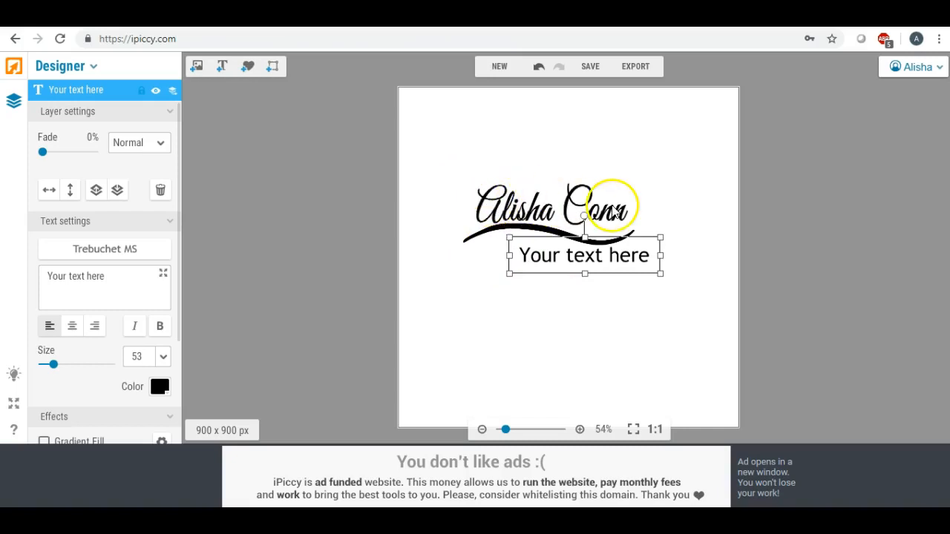
pyautogui.moveTo(566, 256); pyautogui.dragTo(512, 262)
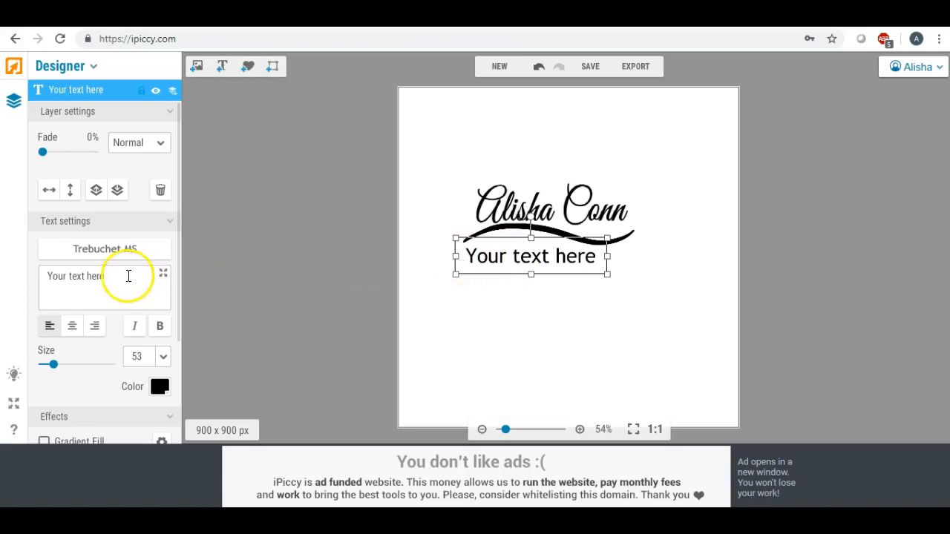
pyautogui.moveTo(131, 275); pyautogui.dragTo(10, 273)
pyautogui.write('Desi')
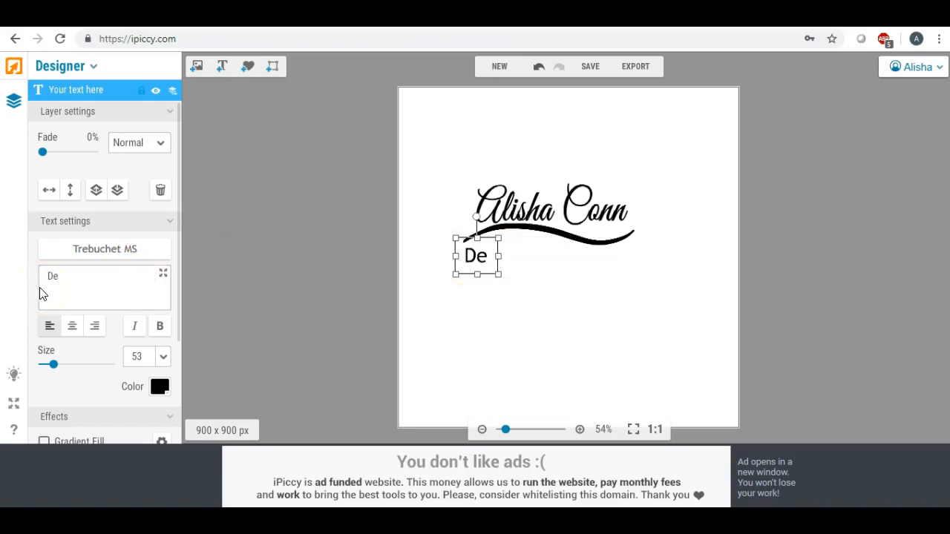
pyautogui.write('signs')
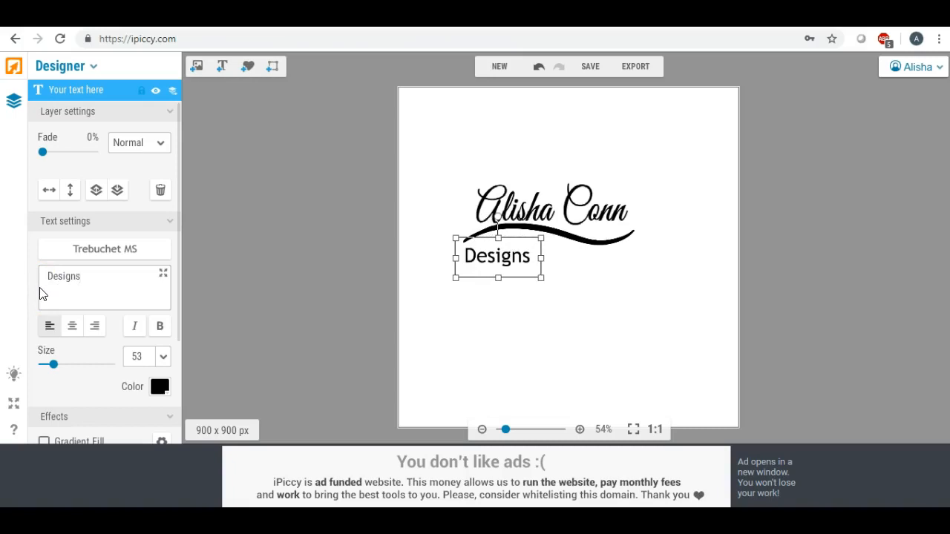
pyautogui.moveTo(484, 259); pyautogui.dragTo(501, 250)
# Apply the local Euphorigenic font to 'Designs' and enlarge it.
pyautogui.click(106, 248)
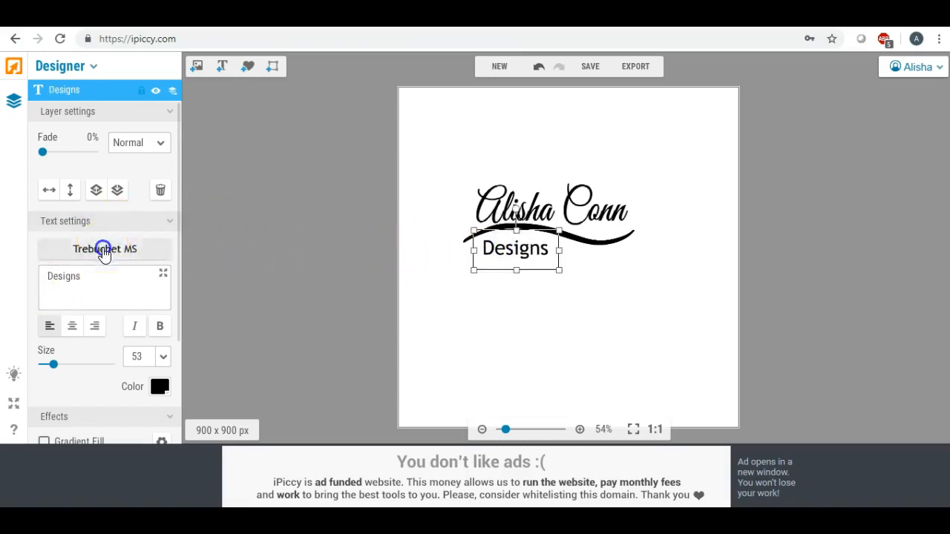
pyautogui.click(136, 117)
pyautogui.moveTo(183, 143); pyautogui.dragTo(185, 218)
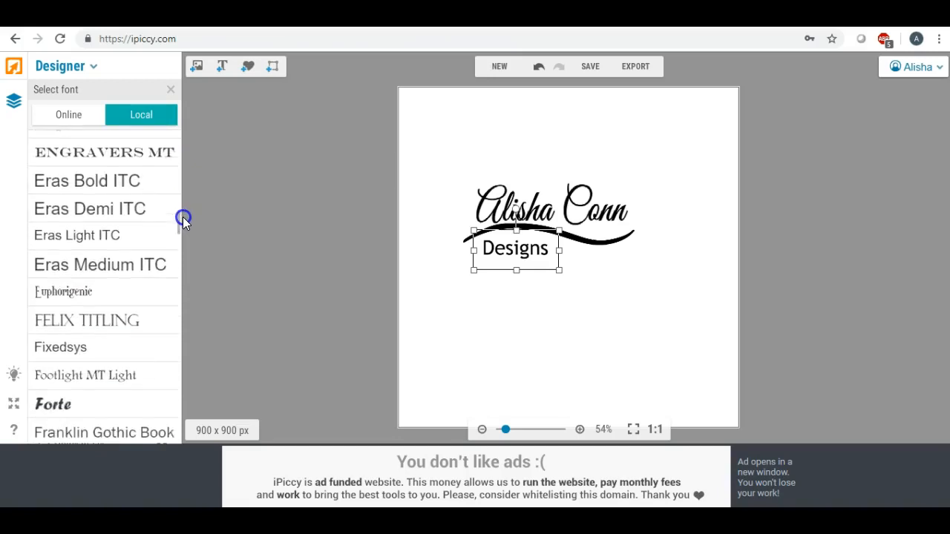
pyautogui.click(100, 295)
pyautogui.click(508, 249)
pyautogui.moveTo(546, 269); pyautogui.dragTo(524, 260)
pyautogui.click(519, 303)
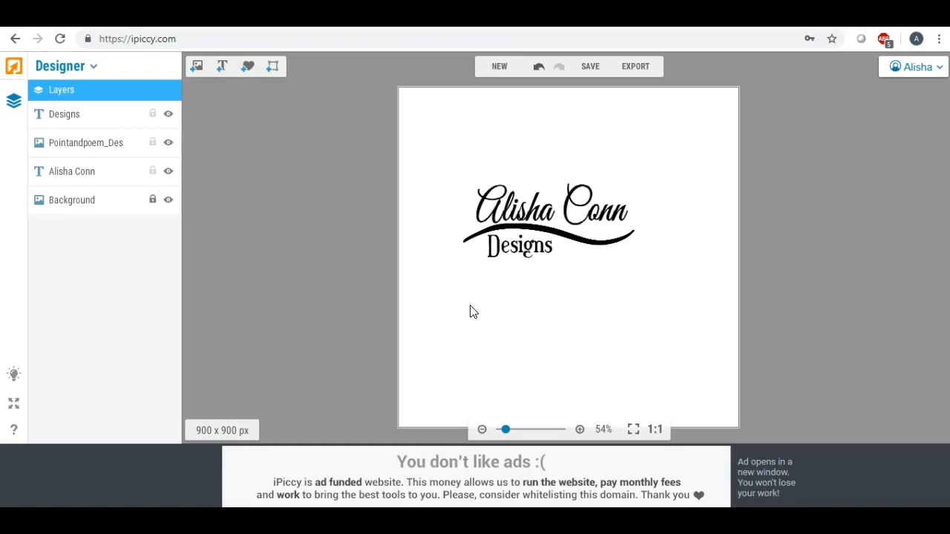
# Place the copper texture image and stretch it to cover the whole logo.
pyautogui.click(521, 292)
pyautogui.click(459, 242)
pyautogui.click(198, 66)
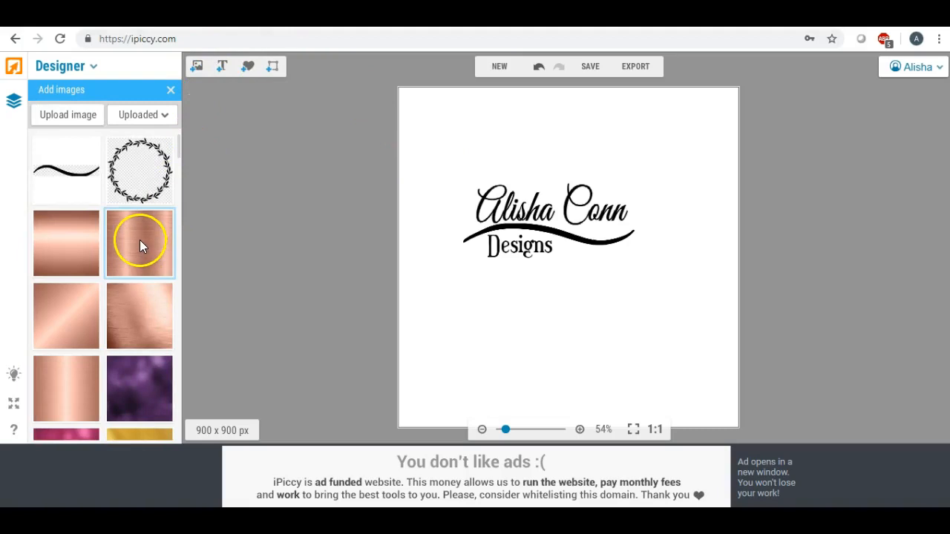
pyautogui.moveTo(139, 240); pyautogui.dragTo(493, 230)
pyautogui.moveTo(558, 231); pyautogui.dragTo(681, 232)
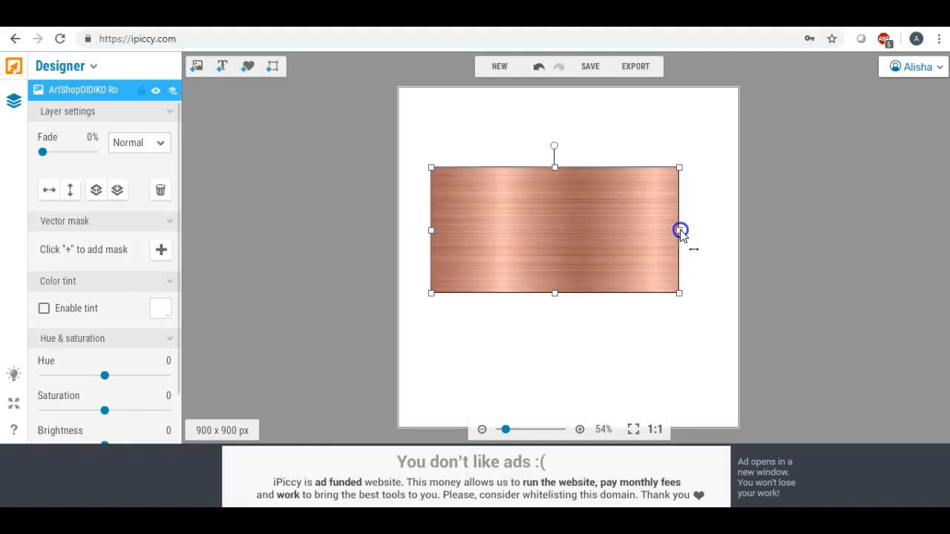
pyautogui.moveTo(554, 296); pyautogui.dragTo(561, 358)
pyautogui.moveTo(575, 260); pyautogui.dragTo(577, 246)
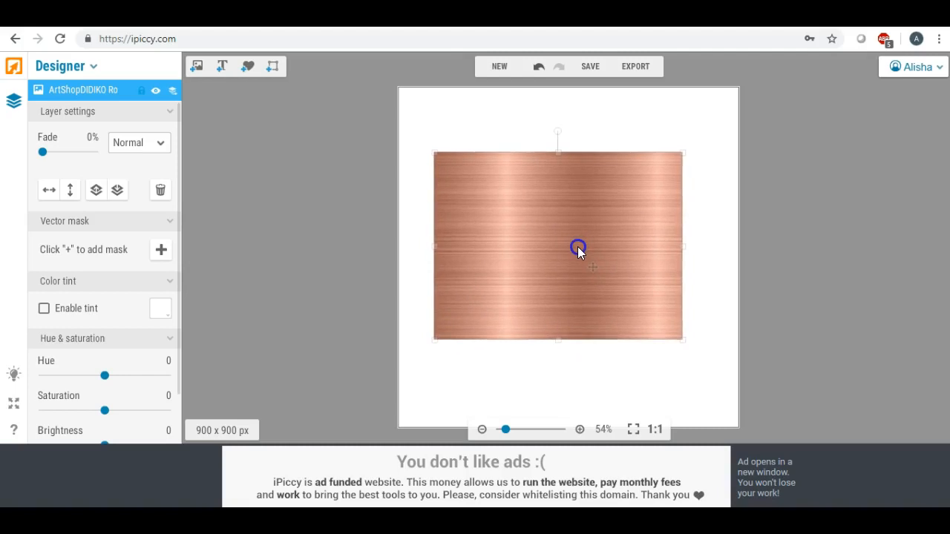
# Set the copper layer's blend mode to Lighten and zoom in on the rose-gold logo.
pyautogui.click(160, 143)
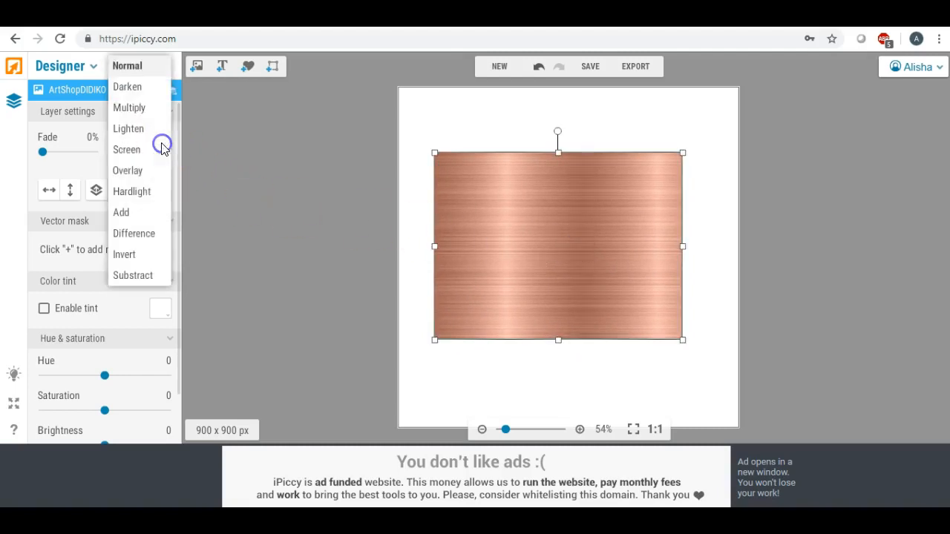
pyautogui.click(150, 133)
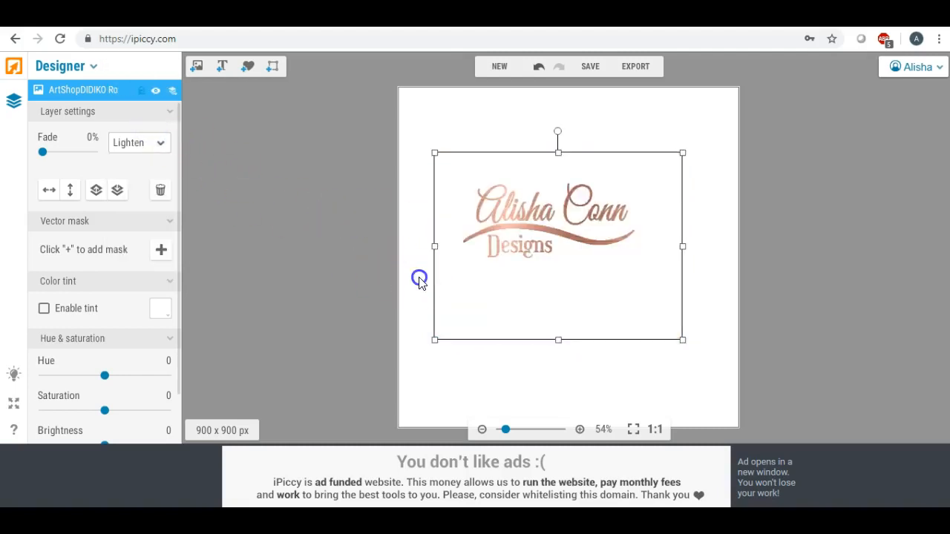
pyautogui.click(418, 278)
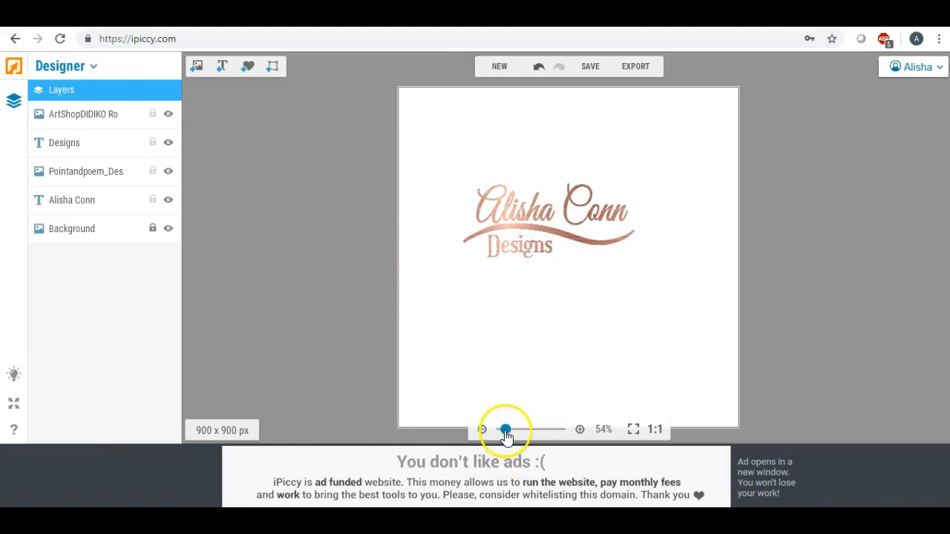
pyautogui.moveTo(505, 436); pyautogui.dragTo(504, 437)
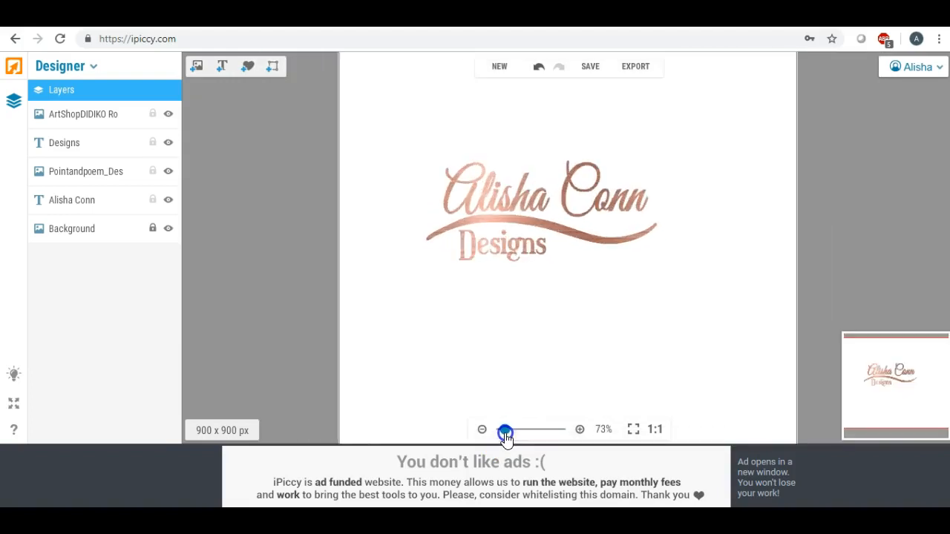
# Save the design to the Desktop as Highest-quality JPG 'logo3', then return to the editor.
pyautogui.click(590, 66)
pyautogui.click(575, 265)
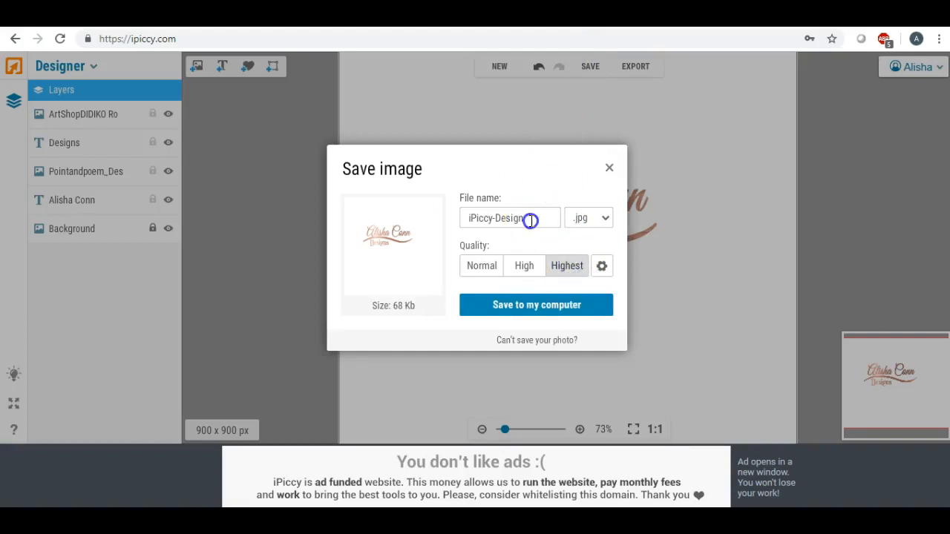
pyautogui.moveTo(530, 218); pyautogui.dragTo(413, 216)
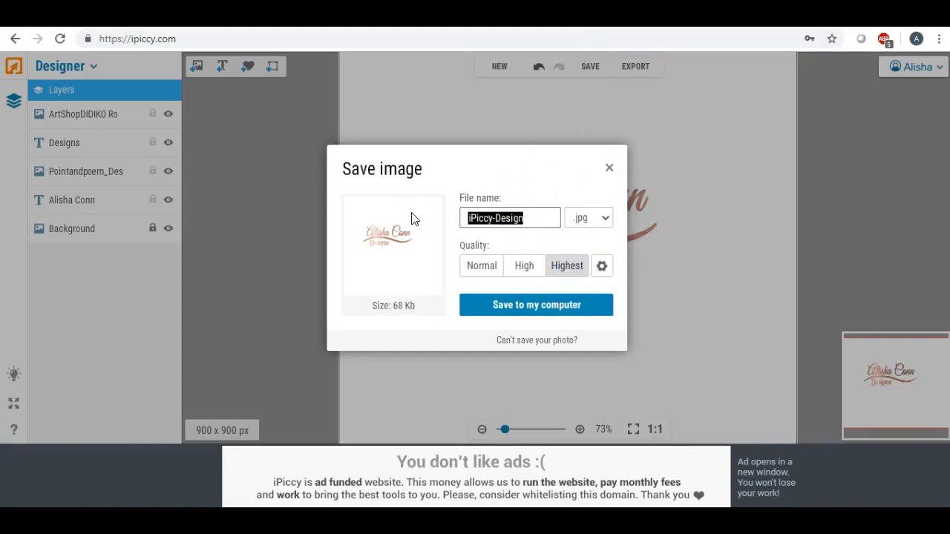
pyautogui.write('logo3')
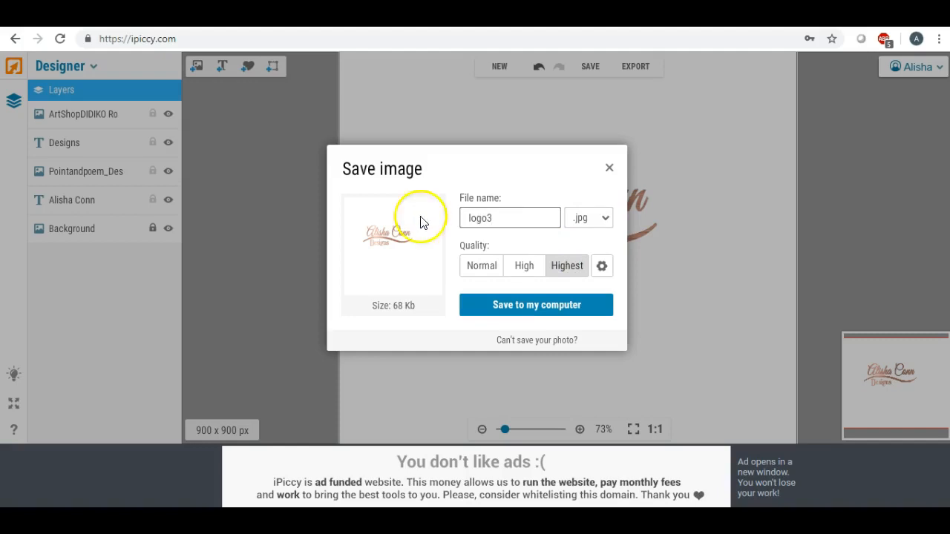
pyautogui.click(518, 305)
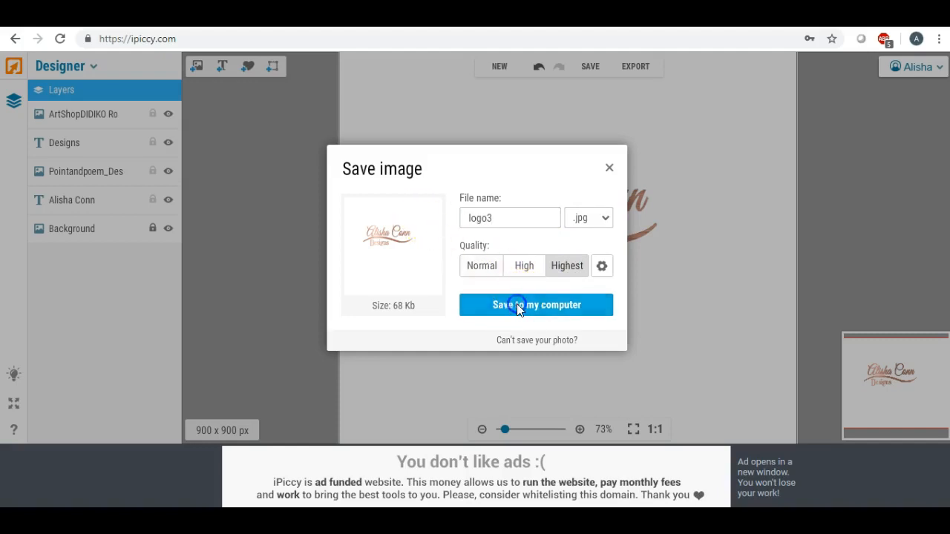
pyautogui.moveTo(186, 225); pyautogui.dragTo(186, 178)
pyautogui.click(133, 193)
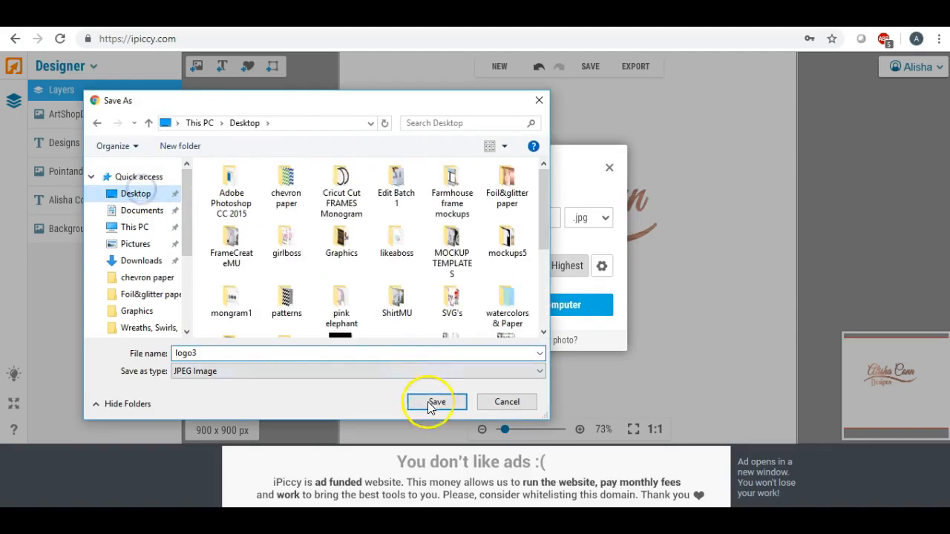
pyautogui.click(437, 402)
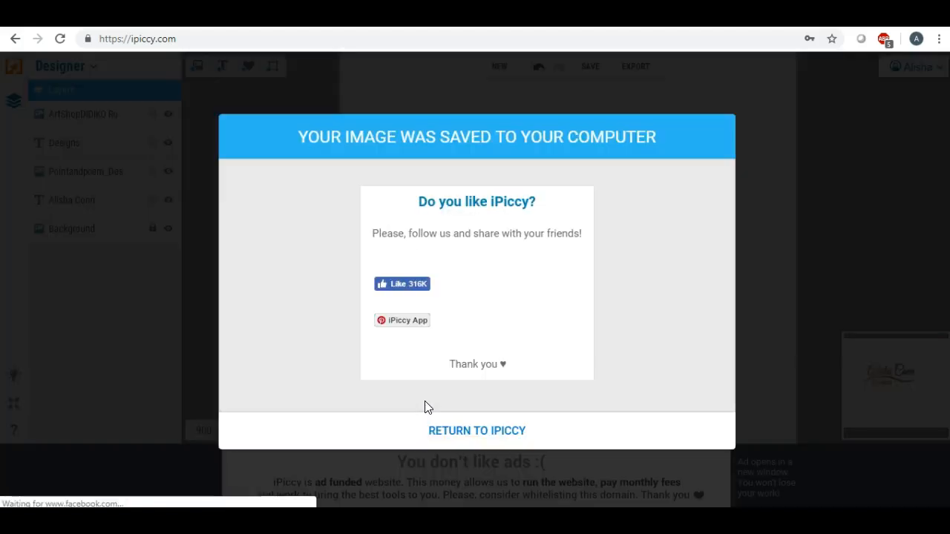
pyautogui.click(454, 429)
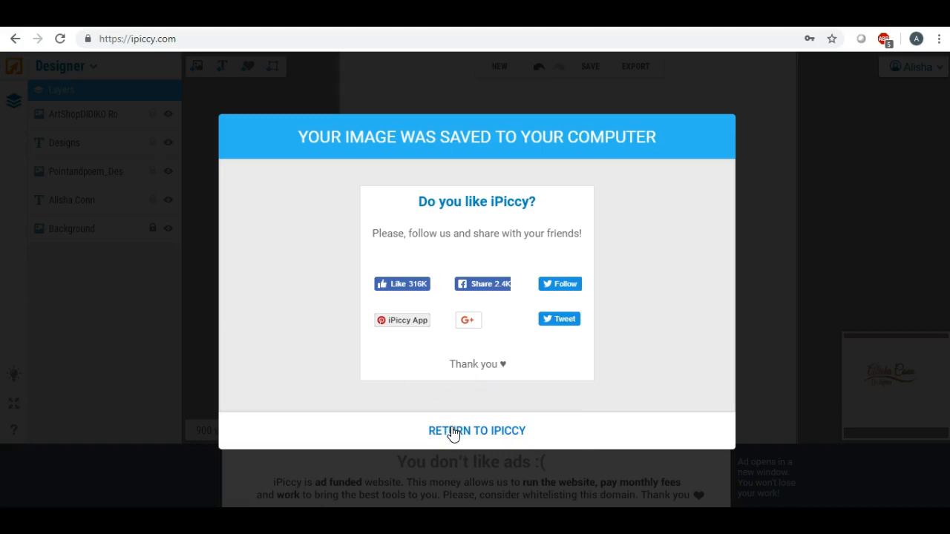
pyautogui.click(452, 432)
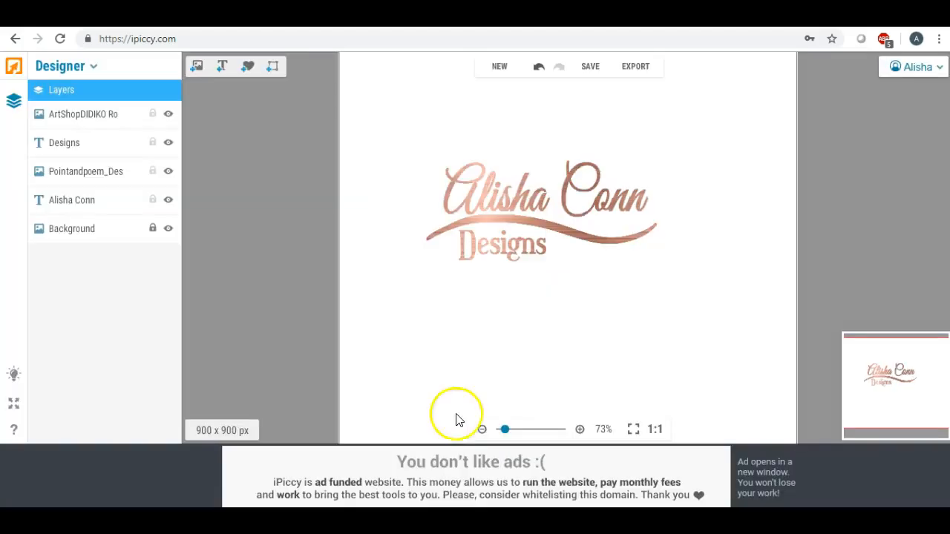
# Delete the copper texture, name, 'Designs' and wave layers, then zoom out.
pyautogui.click(497, 205)
pyautogui.press('Delete')
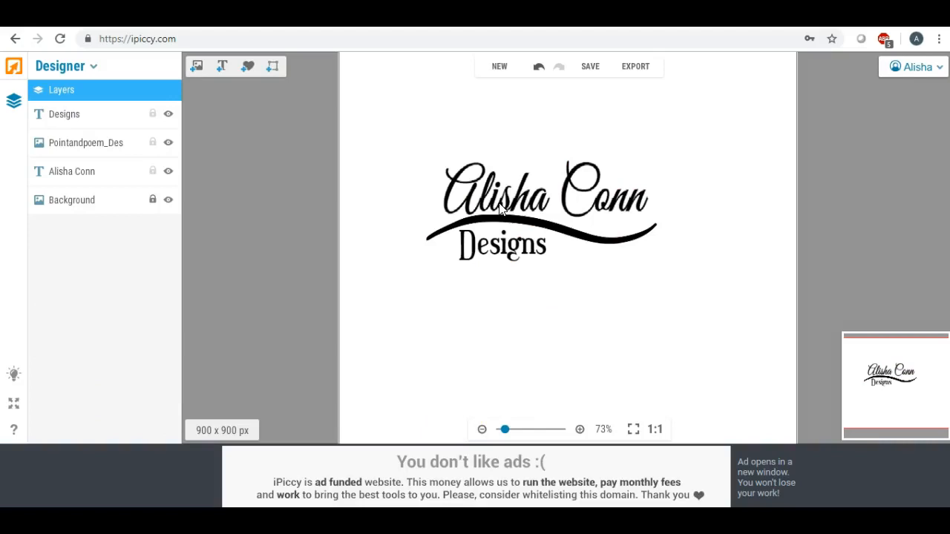
pyautogui.click(498, 205)
pyautogui.press('Delete')
pyautogui.click(498, 222)
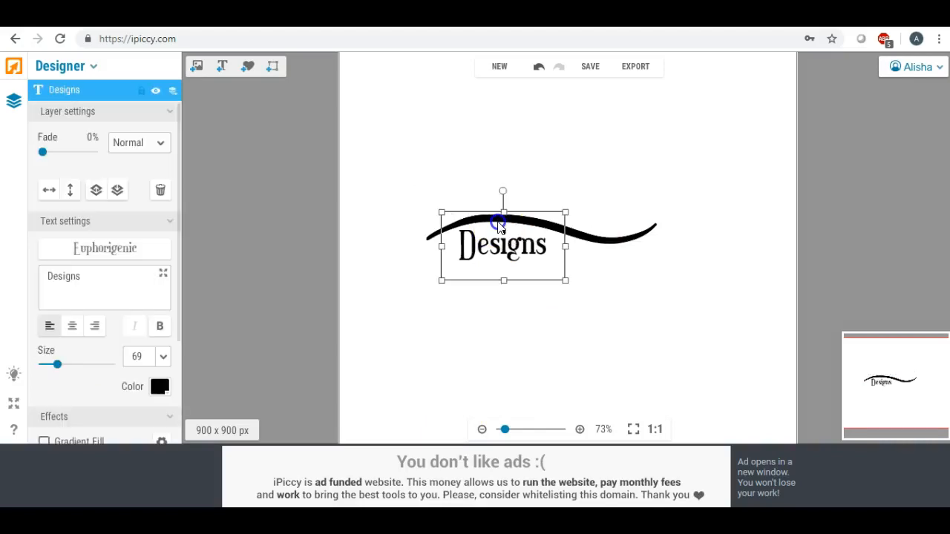
pyautogui.press('Delete')
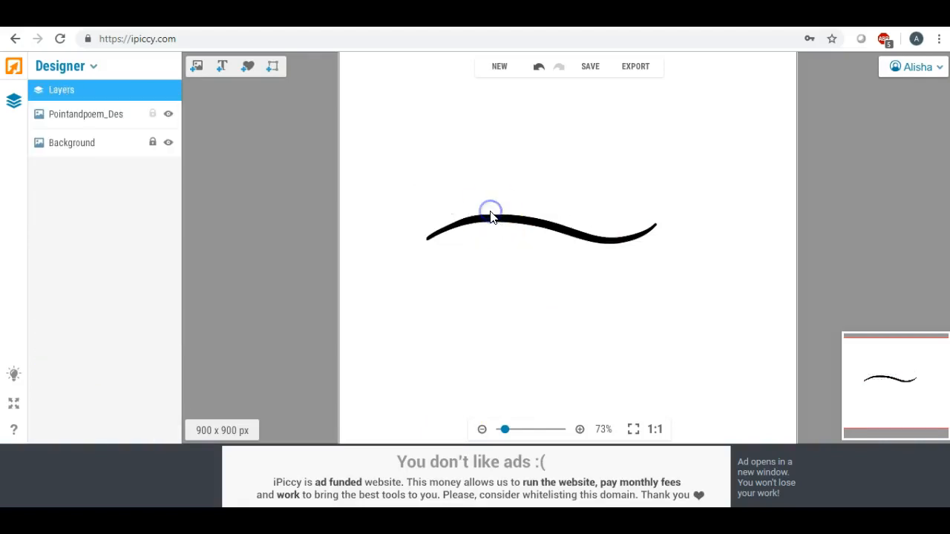
pyautogui.click(481, 220)
pyautogui.press('Delete')
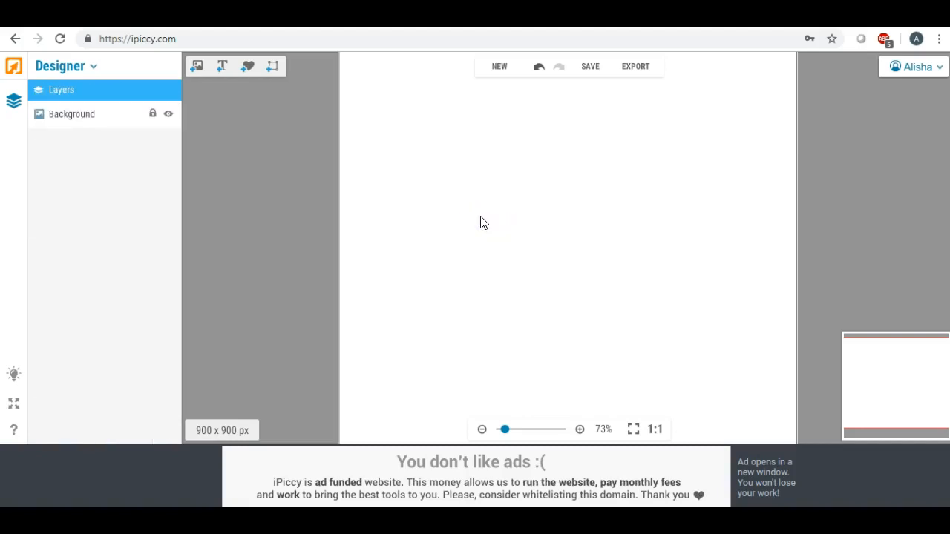
pyautogui.scroll(-3, 480, 212)
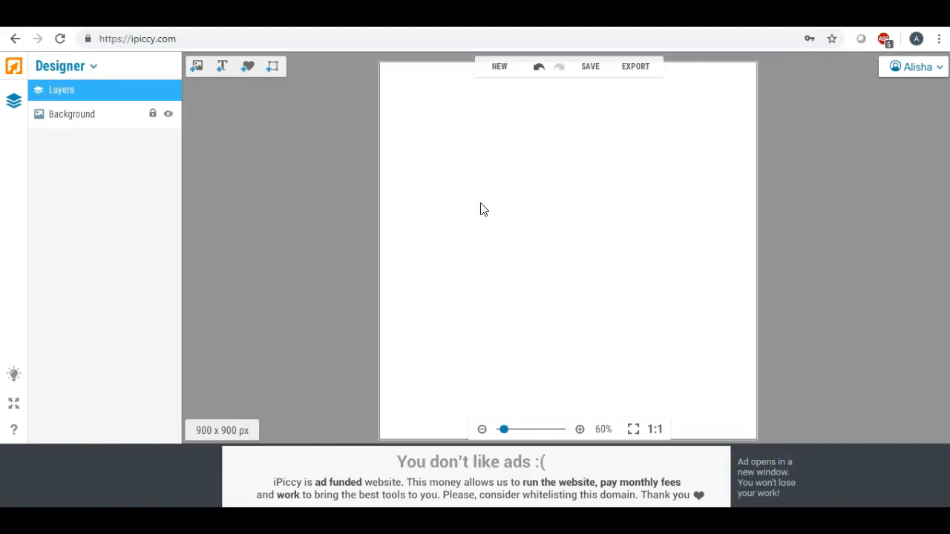
# Place the leaf wreath image near the canvas centre and enlarge it.
pyautogui.click(197, 68)
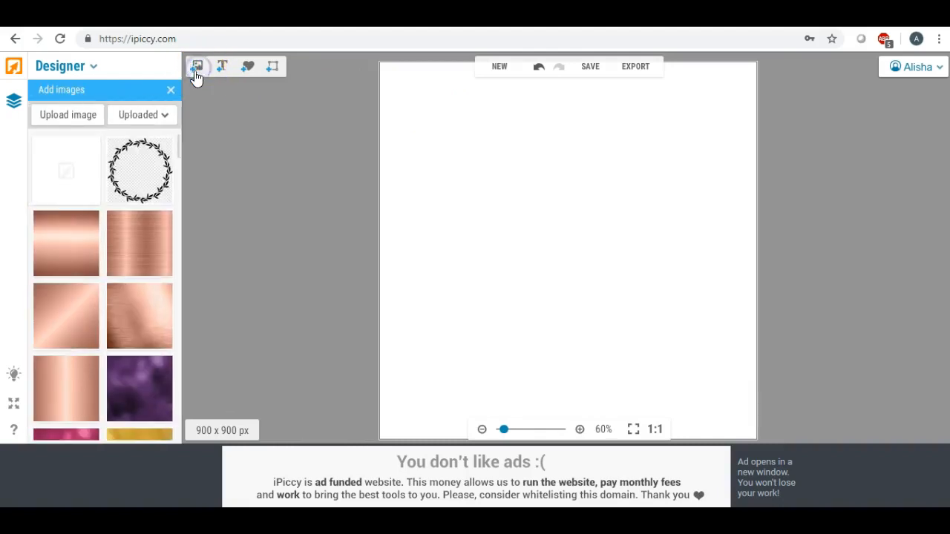
pyautogui.moveTo(144, 165); pyautogui.dragTo(502, 196)
pyautogui.moveTo(588, 266); pyautogui.dragTo(527, 208)
# Add a text layer reading 'AC' in bold local Justlove font.
pyautogui.click(222, 69)
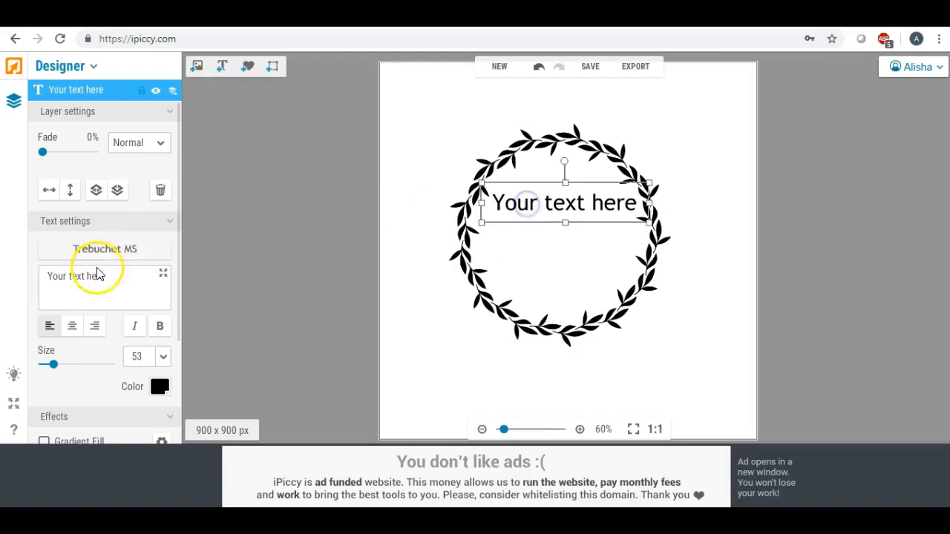
pyautogui.moveTo(106, 274); pyautogui.dragTo(6, 267)
pyautogui.write('AC')
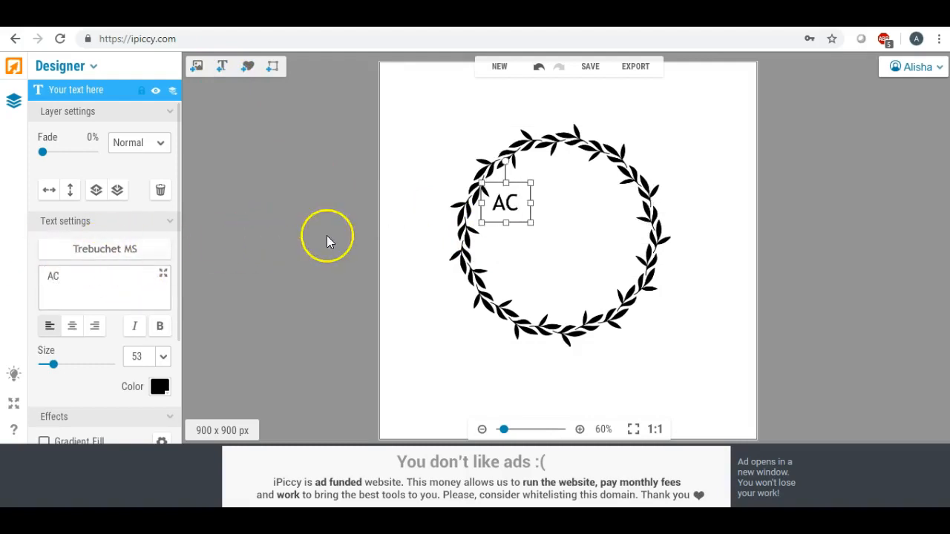
pyautogui.click(112, 252)
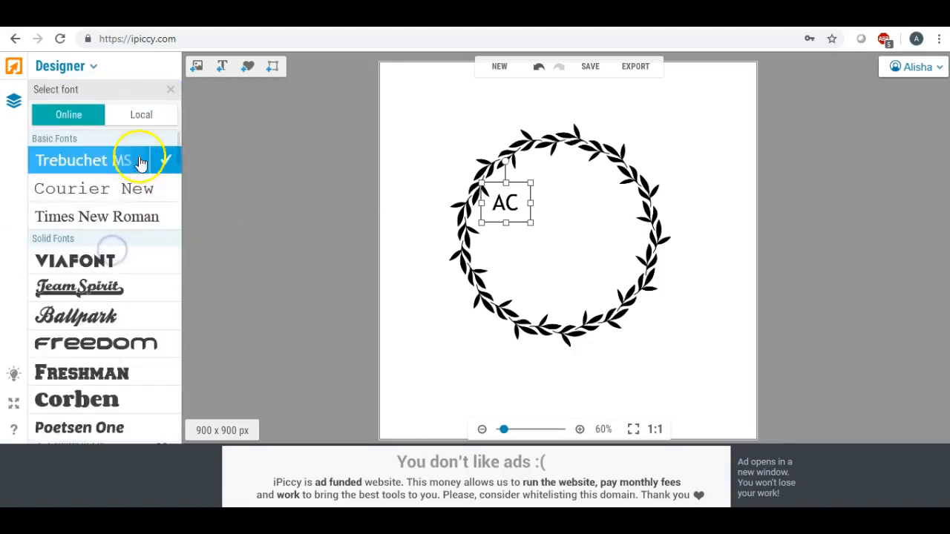
pyautogui.click(149, 119)
pyautogui.moveTo(178, 138); pyautogui.dragTo(184, 264)
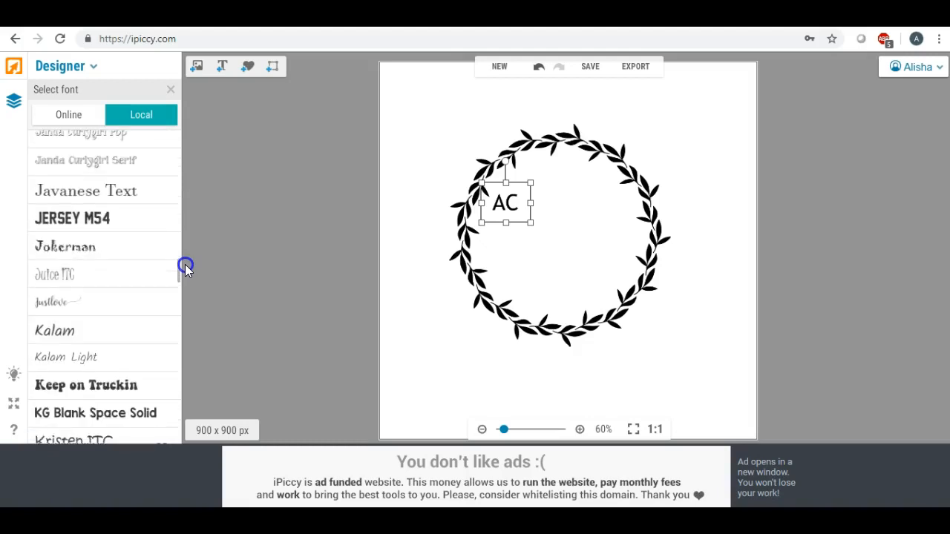
pyautogui.click(58, 307)
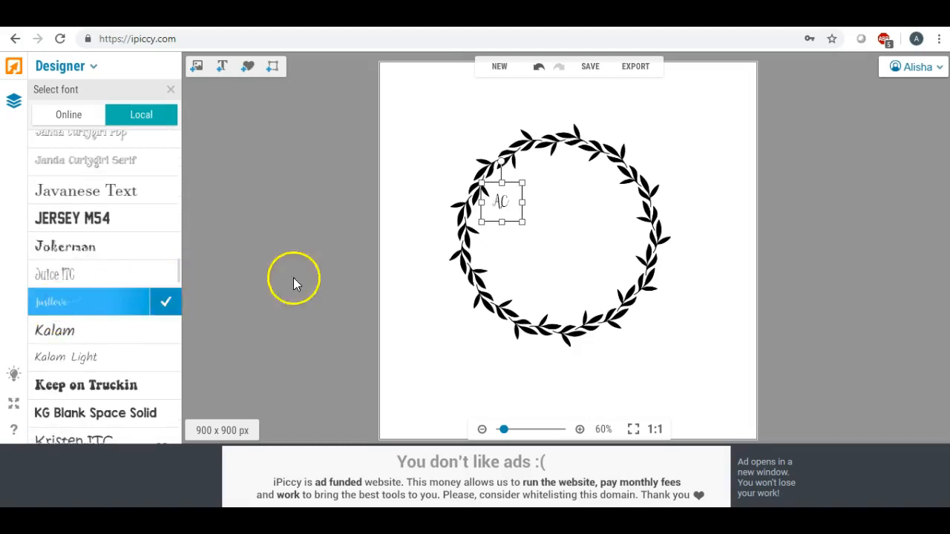
pyautogui.click(168, 307)
pyautogui.click(160, 326)
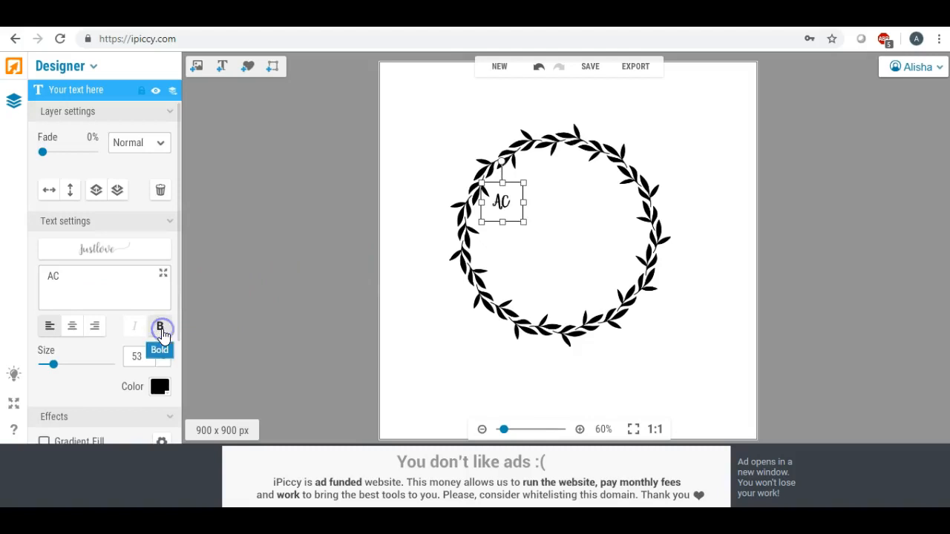
# Enlarge 'AC' to size 286 and position it in the upper half of the wreath.
pyautogui.moveTo(523, 222); pyautogui.dragTo(599, 282)
pyautogui.moveTo(556, 228); pyautogui.dragTo(564, 205)
pyautogui.moveTo(603, 256); pyautogui.dragTo(718, 368)
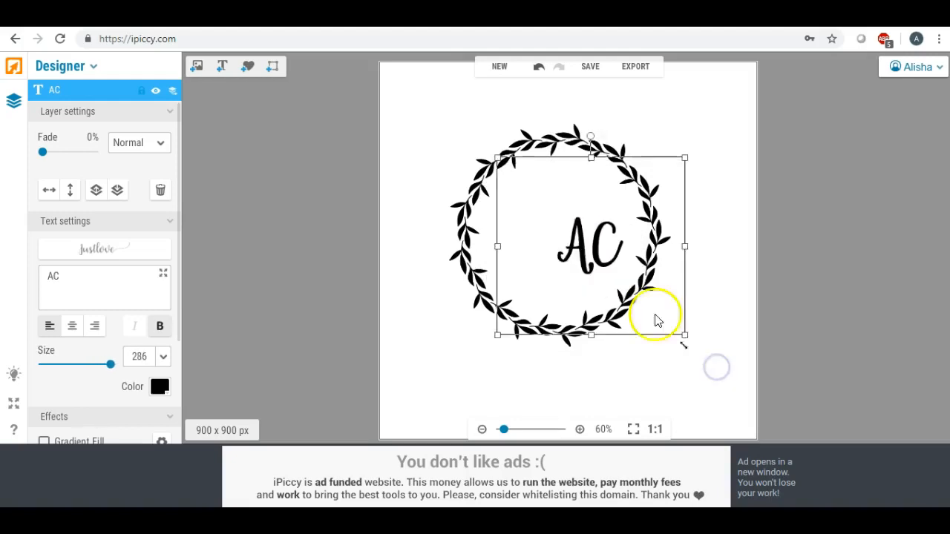
pyautogui.moveTo(498, 248); pyautogui.dragTo(385, 244)
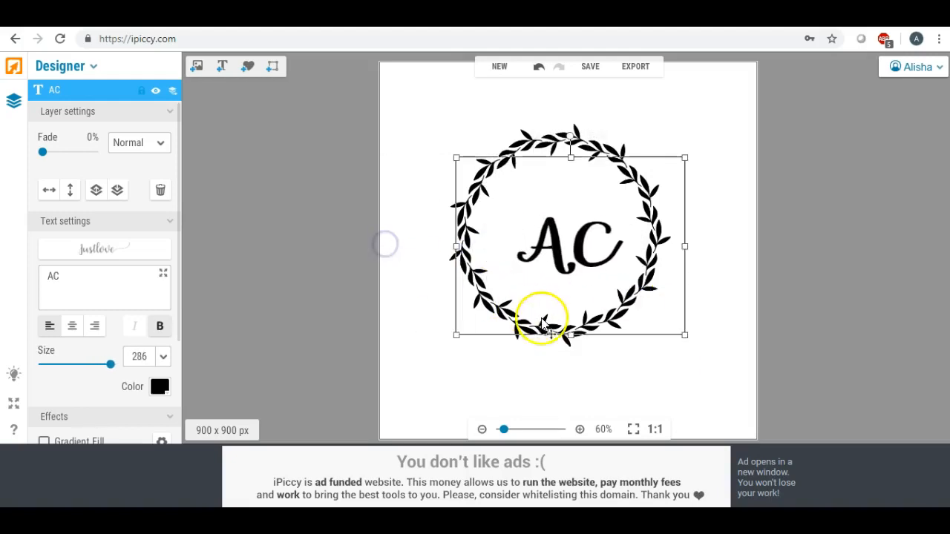
pyautogui.moveTo(566, 339); pyautogui.dragTo(570, 413)
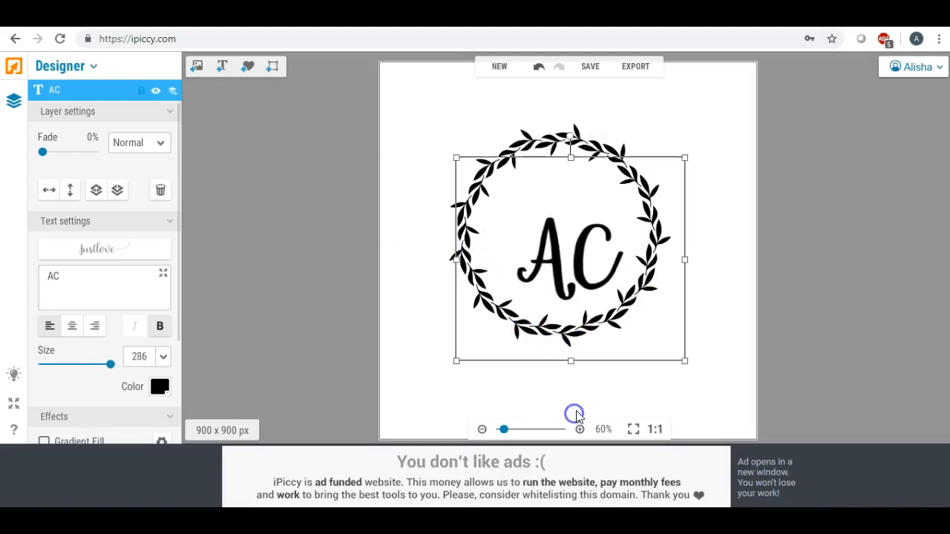
pyautogui.moveTo(562, 273); pyautogui.dragTo(550, 206)
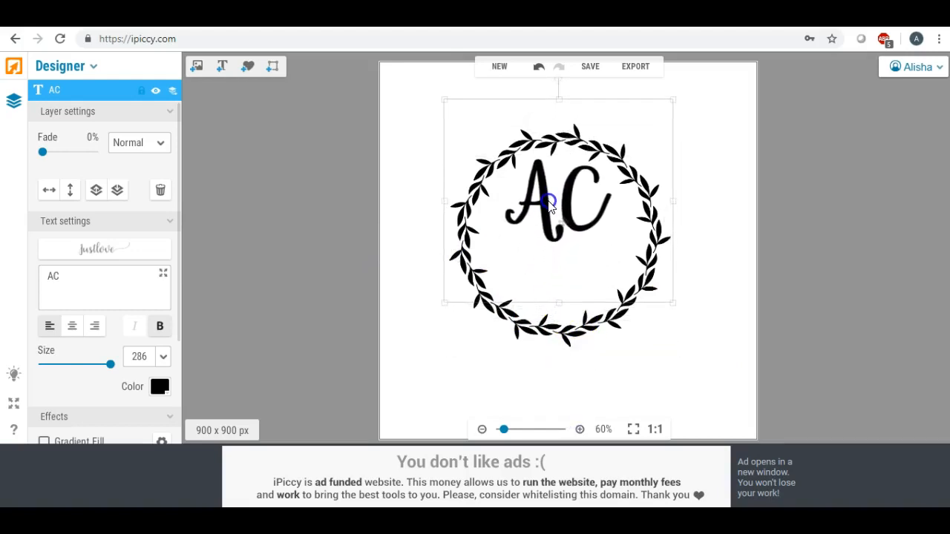
pyautogui.click(429, 334)
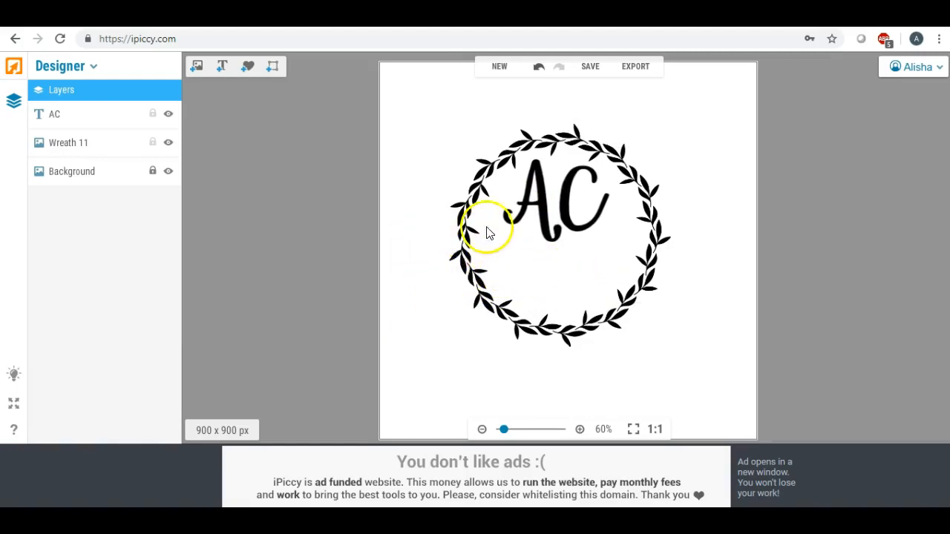
pyautogui.click(563, 187)
# Add a new text layer reading 'Designs'.
pyautogui.click(412, 185)
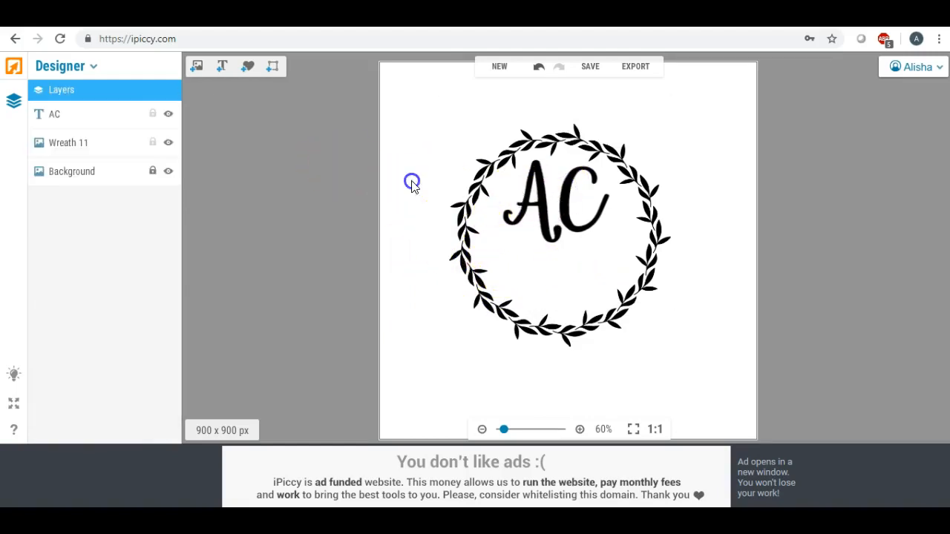
pyautogui.click(221, 69)
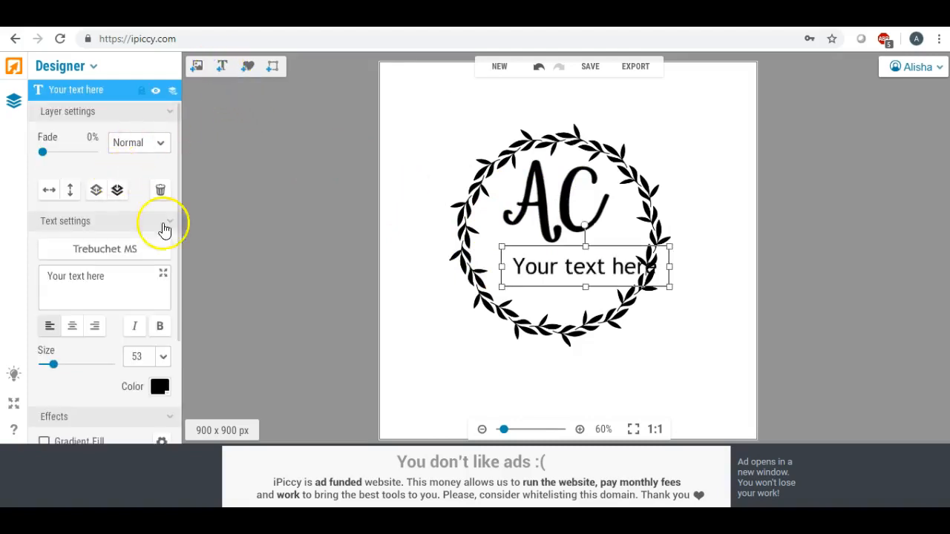
pyautogui.moveTo(503, 288); pyautogui.dragTo(542, 263)
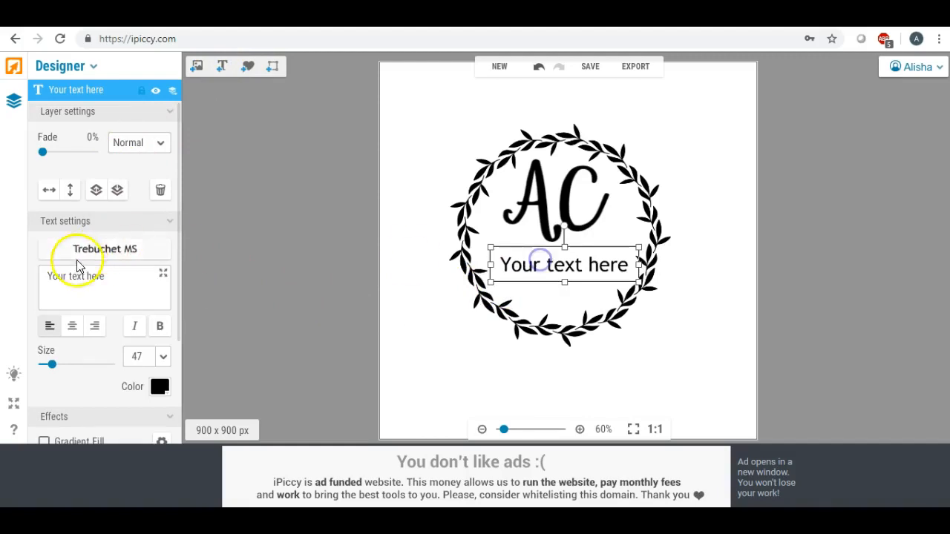
pyautogui.moveTo(111, 274); pyautogui.dragTo(10, 276)
pyautogui.write('D')
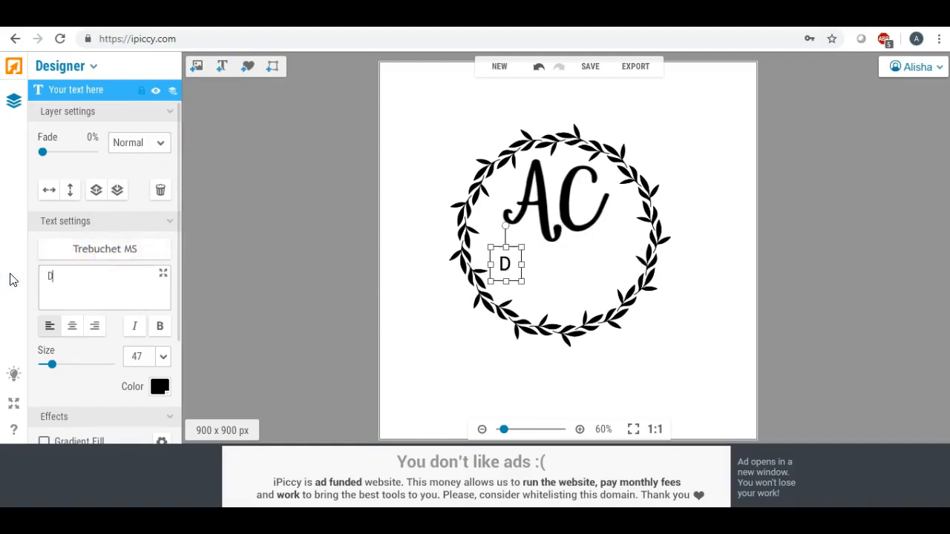
pyautogui.write('esigns')
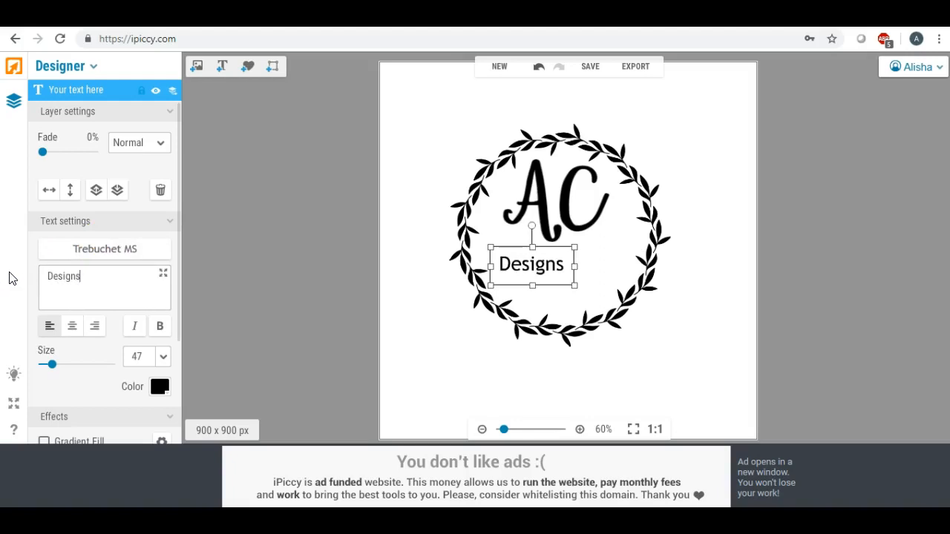
# Set 'Designs' to the local Magnolia Sky font in bold.
pyautogui.click(123, 251)
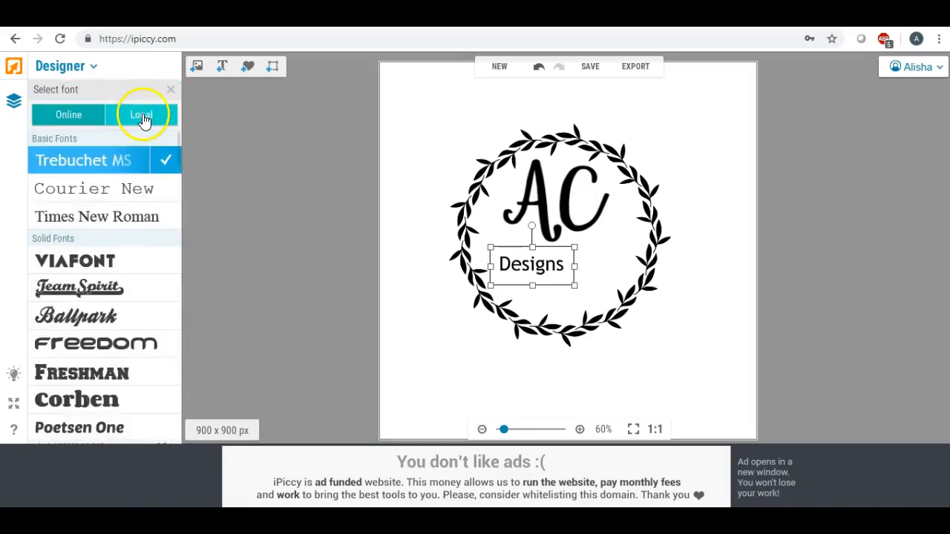
pyautogui.click(143, 114)
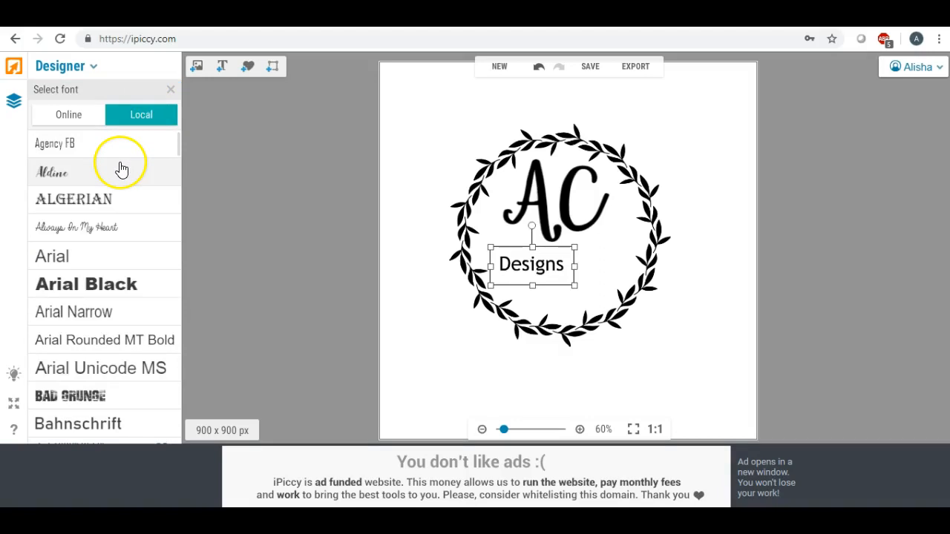
pyautogui.moveTo(177, 138); pyautogui.dragTo(193, 288)
pyautogui.scroll(-3, 194, 290)
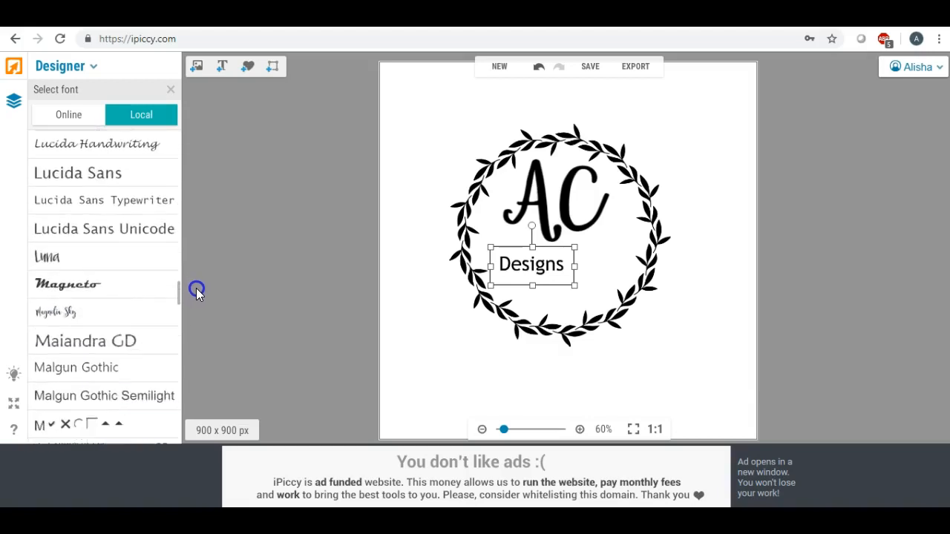
pyautogui.click(104, 271)
pyautogui.click(162, 275)
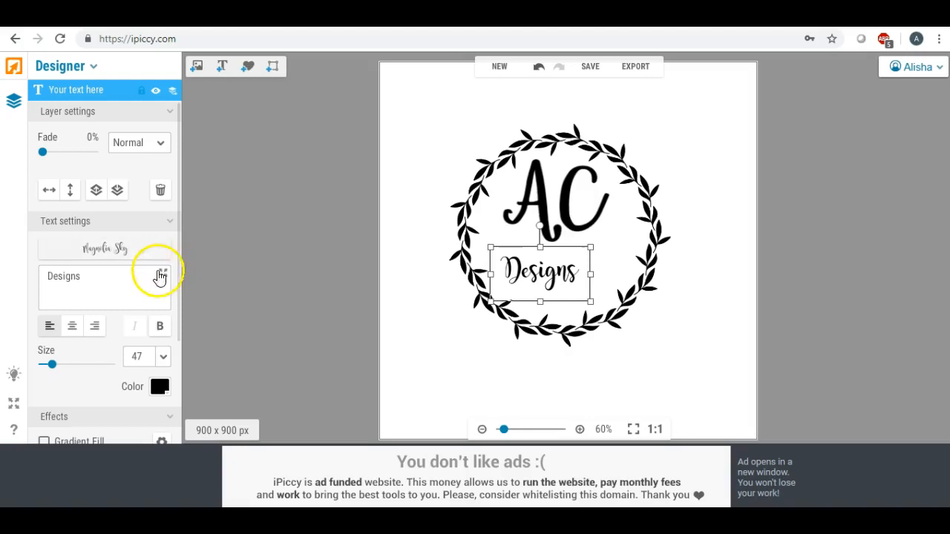
pyautogui.click(159, 326)
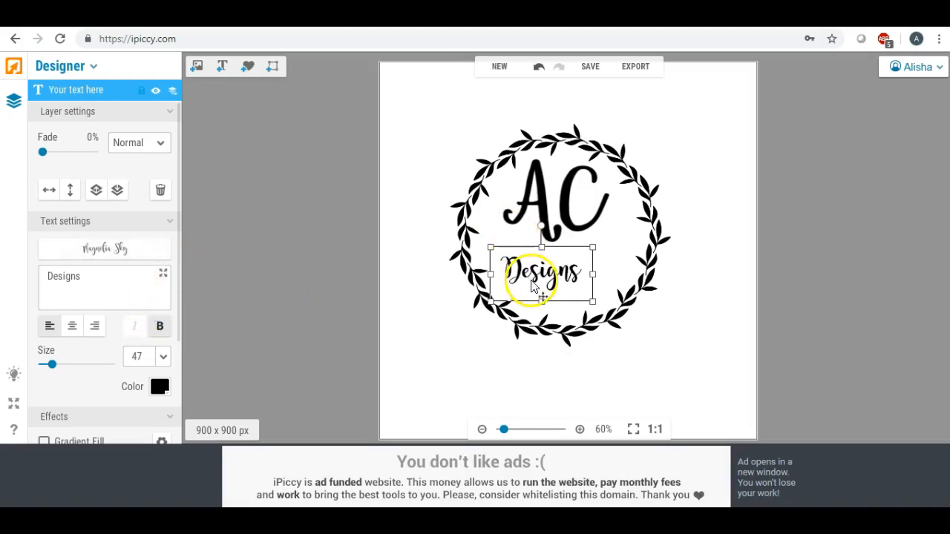
# Enlarge 'Designs' to size 84 and nudge 'AC' slightly down and left.
pyautogui.moveTo(542, 278); pyautogui.dragTo(564, 272)
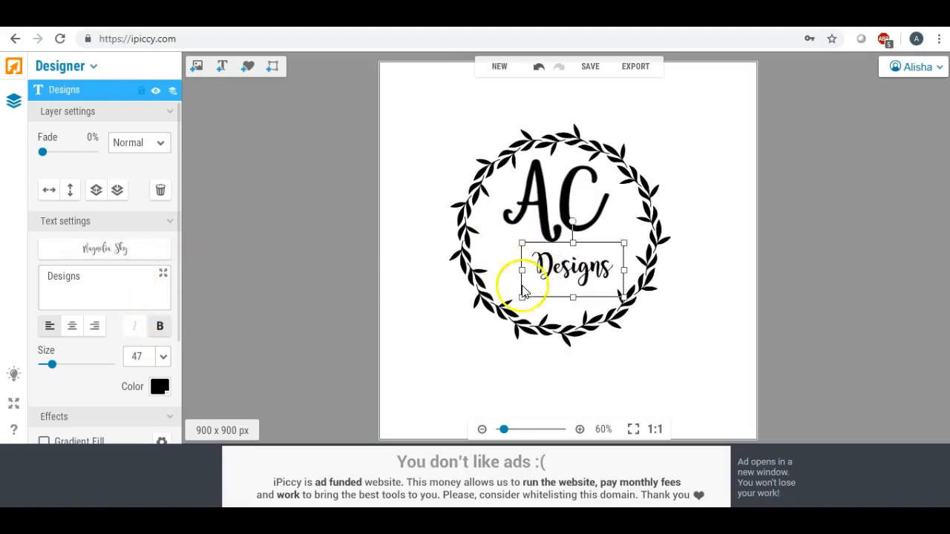
pyautogui.moveTo(523, 305); pyautogui.dragTo(547, 286)
pyautogui.moveTo(484, 315); pyautogui.dragTo(526, 293)
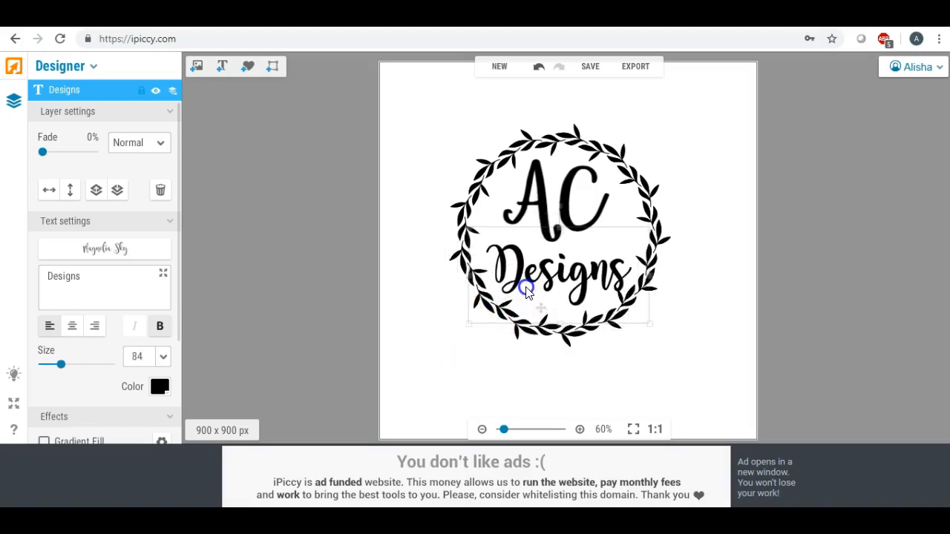
pyautogui.click(545, 206)
pyautogui.moveTo(544, 200); pyautogui.dragTo(553, 219)
# Center 'Designs' beneath 'AC' inside the wreath, shrinking it to size 79.
pyautogui.click(547, 269)
pyautogui.moveTo(547, 269); pyautogui.dragTo(535, 270)
pyautogui.click(412, 288)
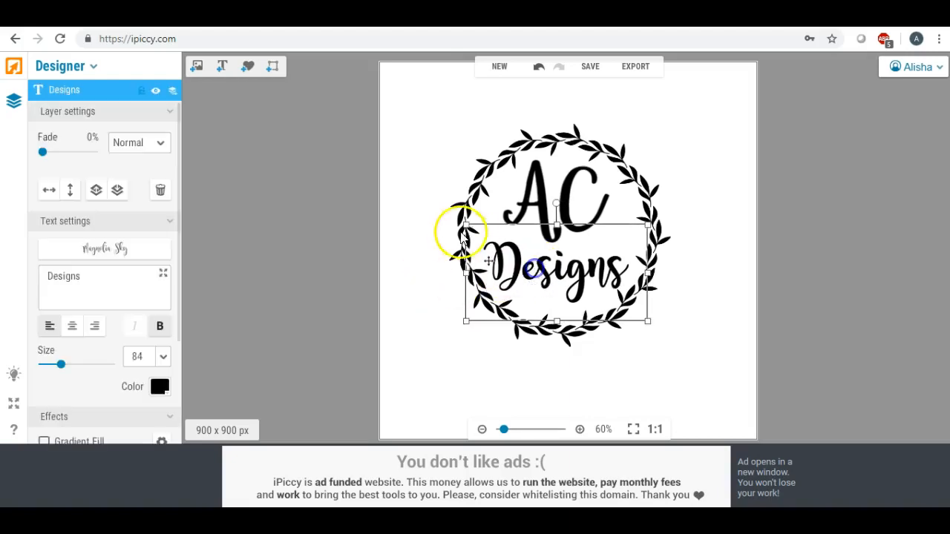
pyautogui.moveTo(466, 224); pyautogui.dragTo(476, 230)
pyautogui.moveTo(533, 262); pyautogui.dragTo(529, 259)
pyautogui.click(407, 286)
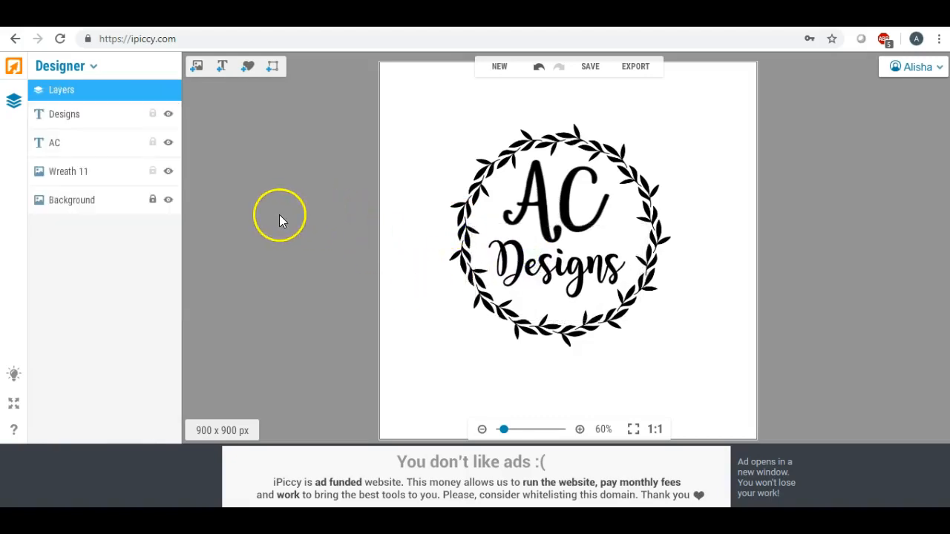
pyautogui.click(525, 266)
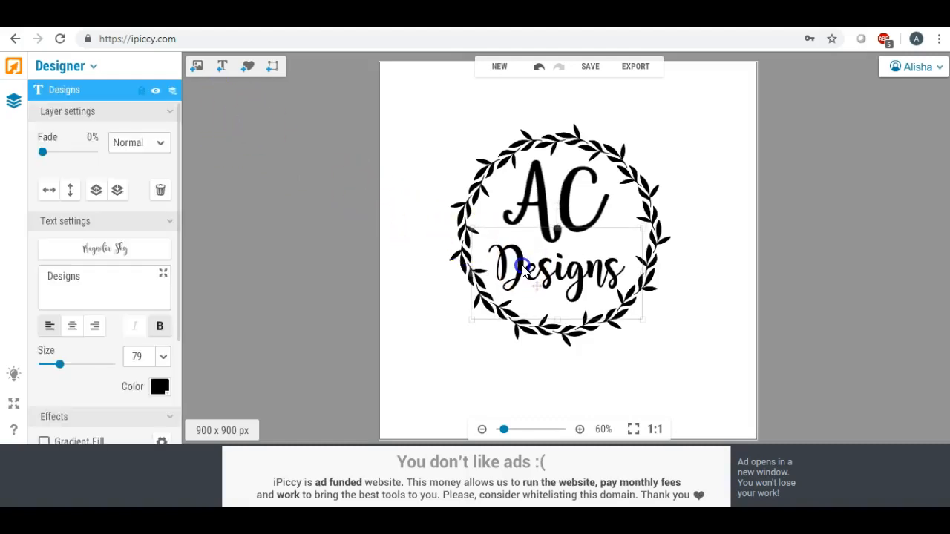
pyautogui.click(416, 294)
pyautogui.click(197, 69)
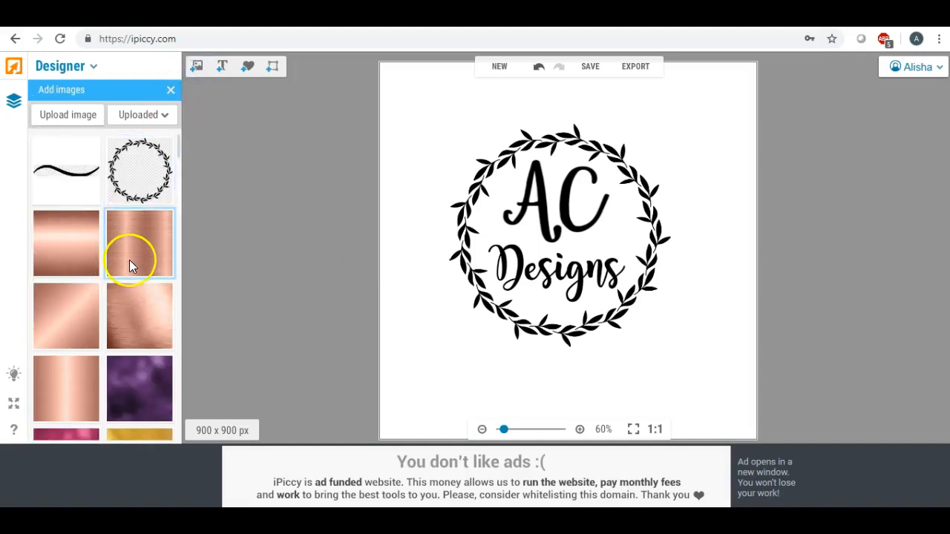
pyautogui.moveTo(146, 249); pyautogui.dragTo(476, 171)
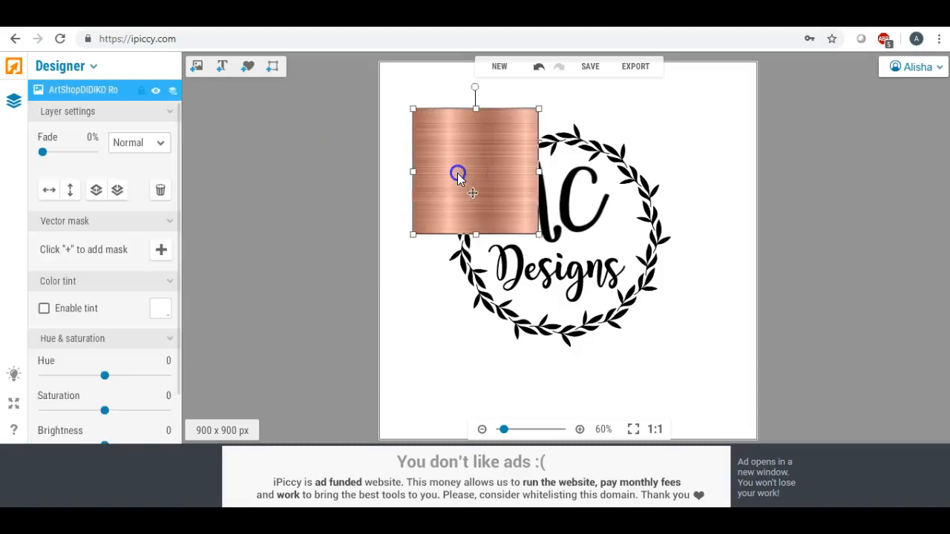
pyautogui.moveTo(540, 235); pyautogui.dragTo(795, 412)
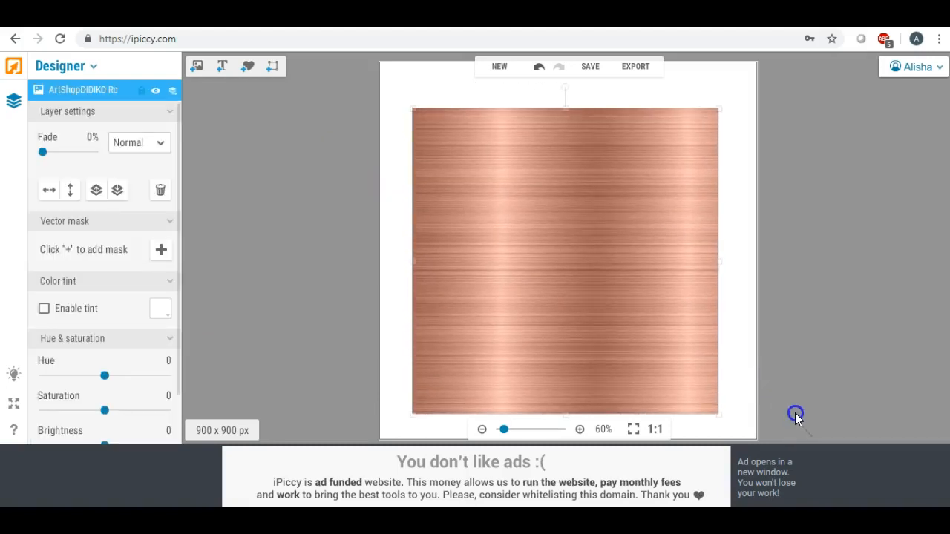
pyautogui.click(161, 144)
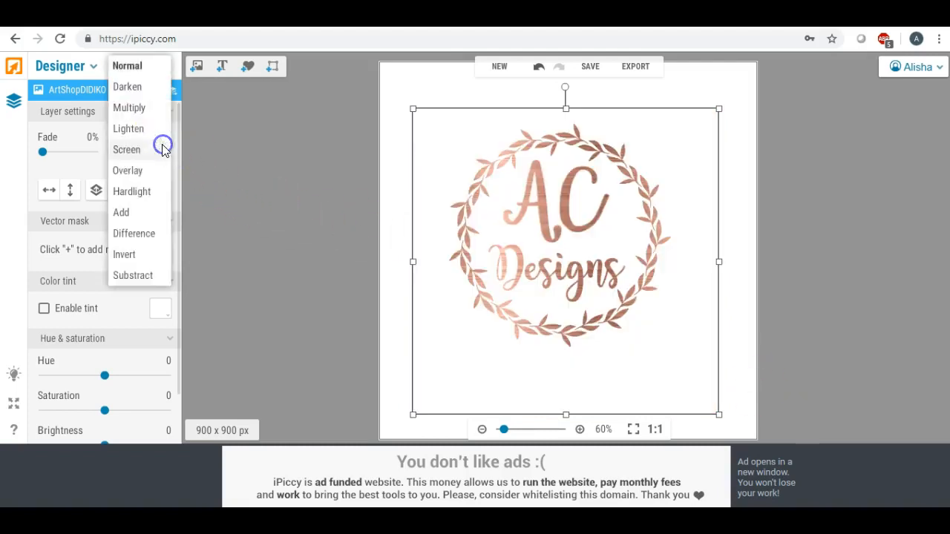
pyautogui.click(149, 130)
pyautogui.click(399, 172)
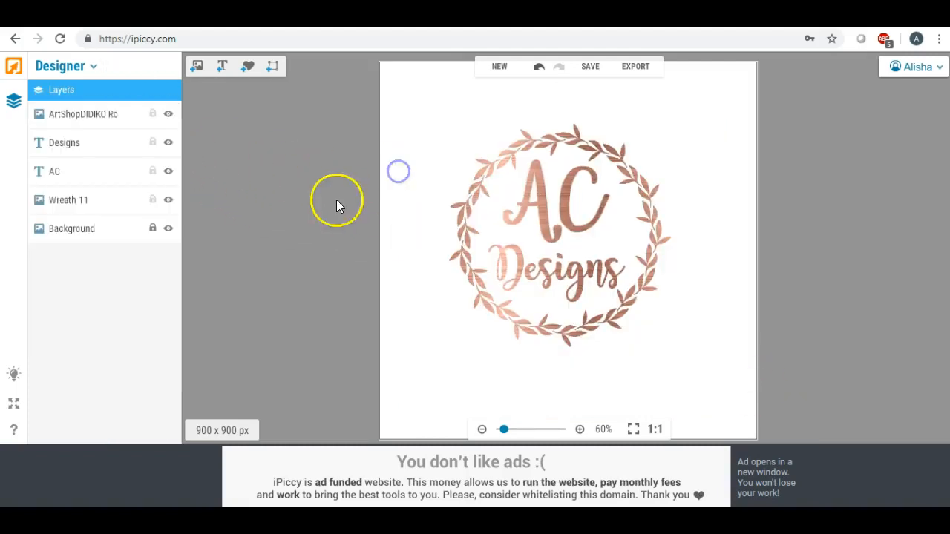
pyautogui.moveTo(501, 430); pyautogui.dragTo(502, 431)
pyautogui.click(461, 170)
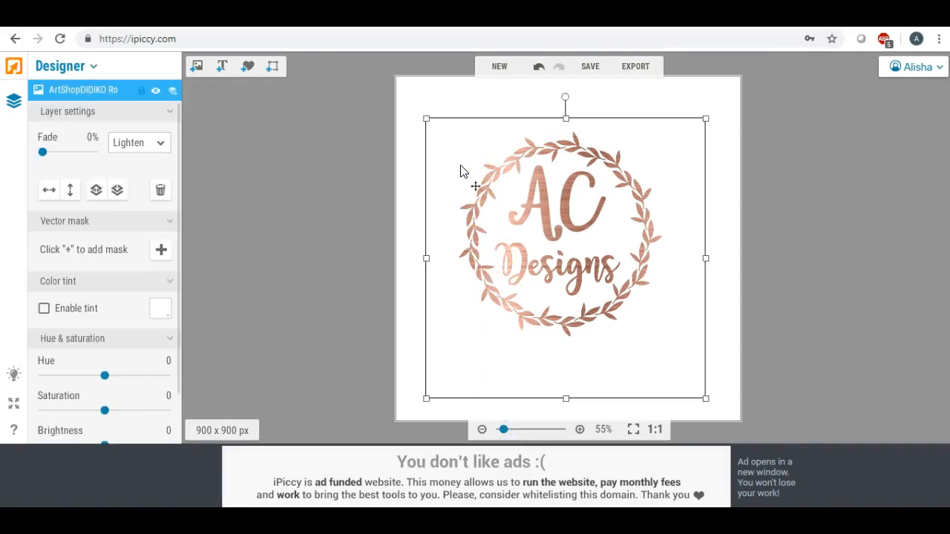
pyautogui.press('Delete')
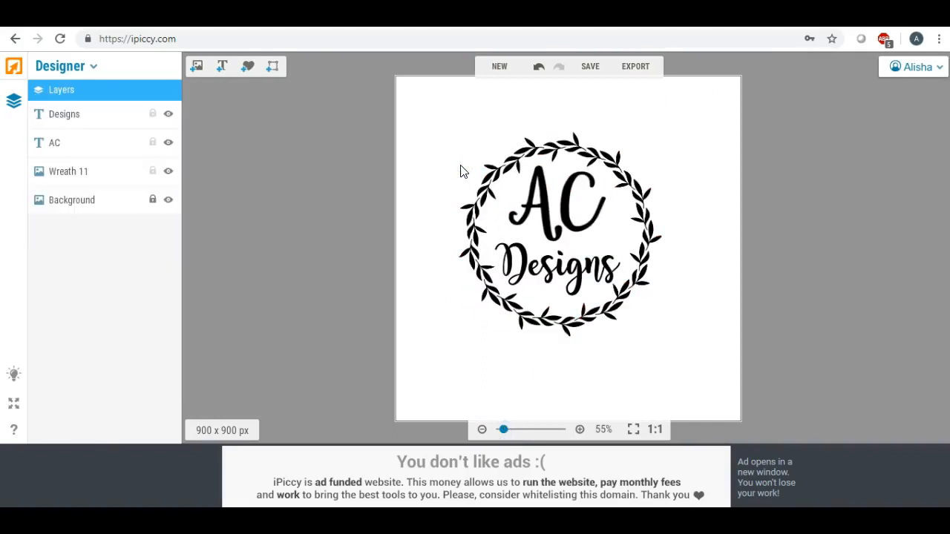
pyautogui.click(194, 66)
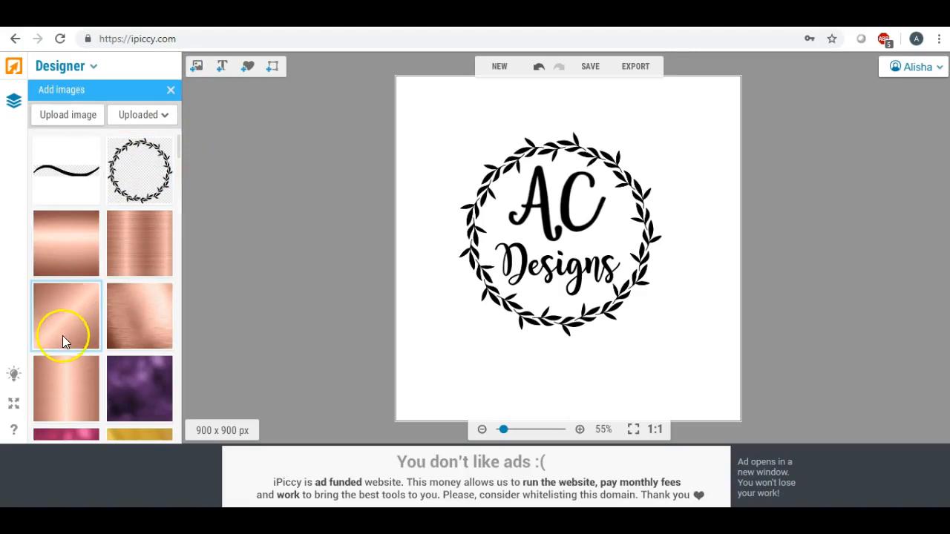
pyautogui.moveTo(67, 379); pyautogui.dragTo(481, 169)
pyautogui.moveTo(541, 230); pyautogui.dragTo(780, 396)
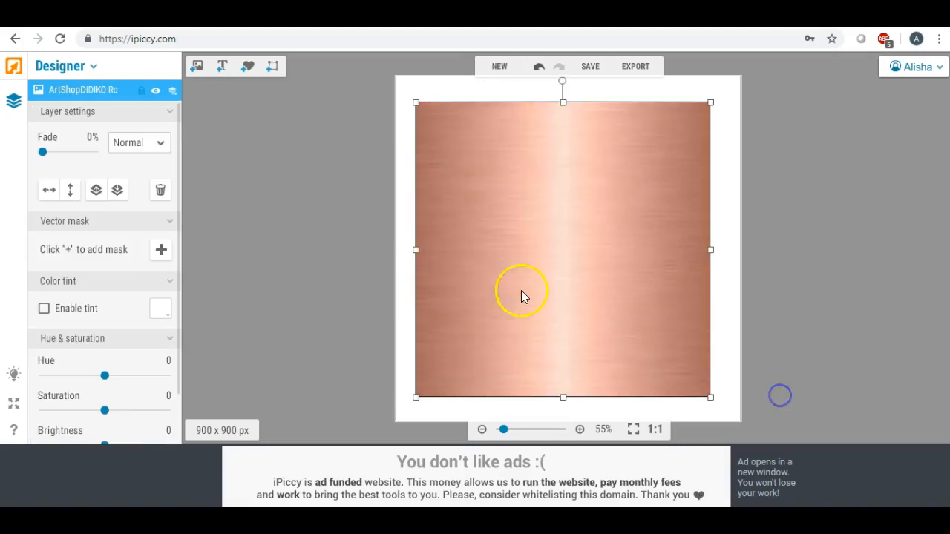
pyautogui.click(163, 146)
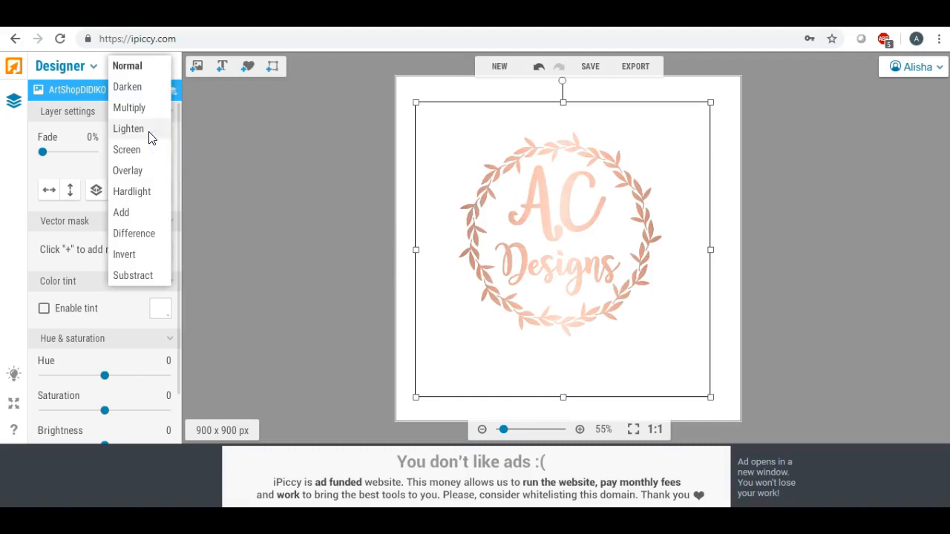
pyautogui.click(150, 133)
pyautogui.click(400, 262)
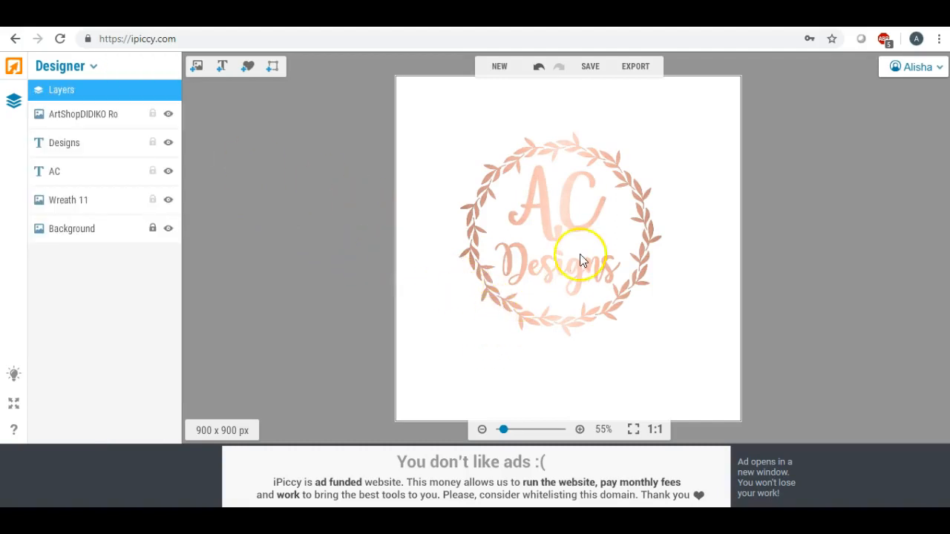
pyautogui.click(505, 236)
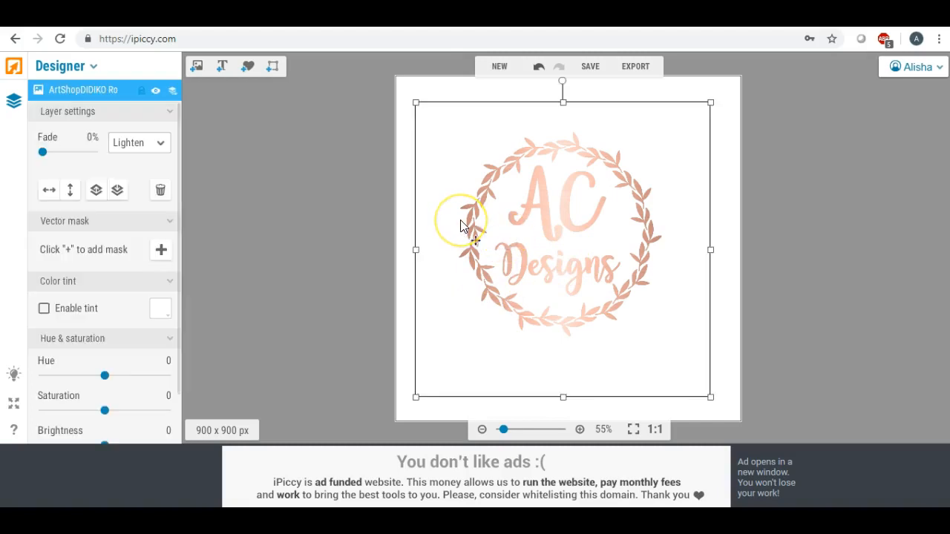
pyautogui.press('Delete')
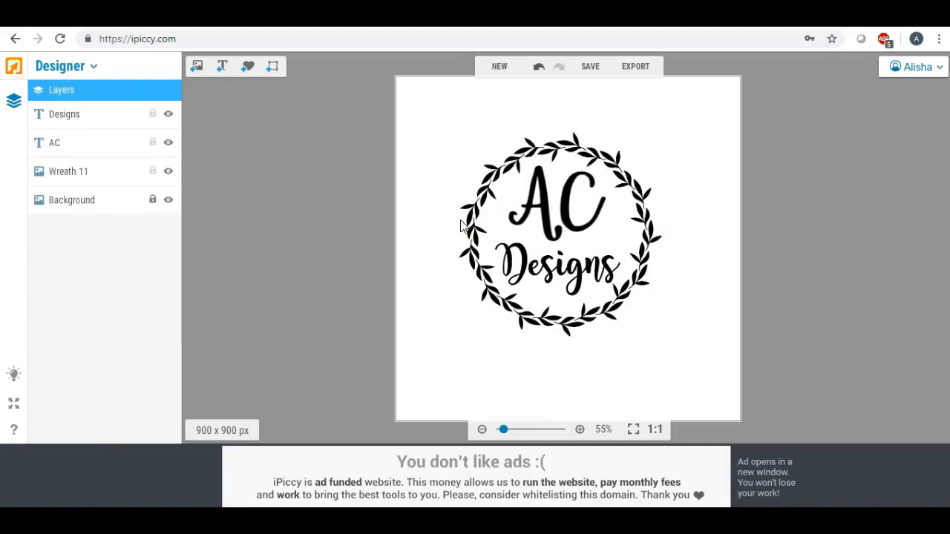
# Add the rose-gold texture, rotate it about 40 degrees and stretch it over the whole logo.
pyautogui.click(197, 66)
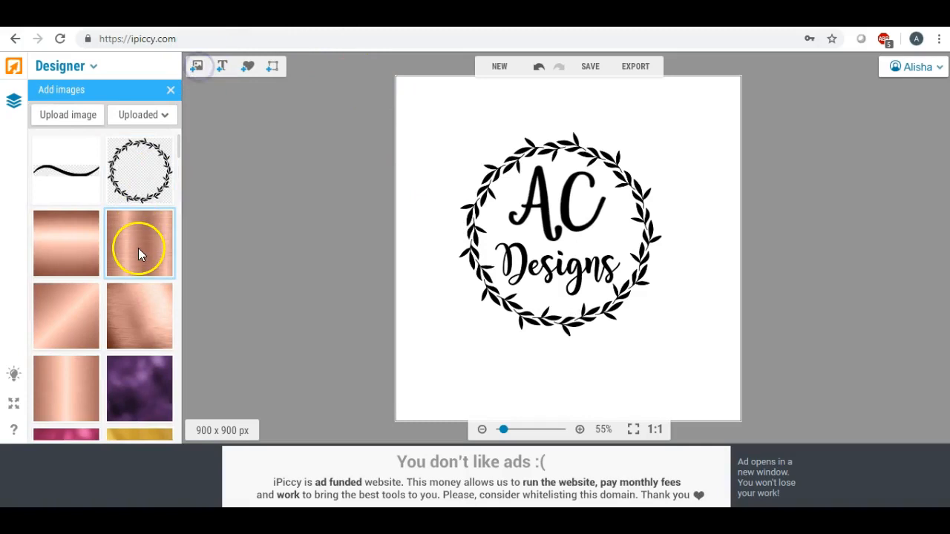
pyautogui.moveTo(135, 243); pyautogui.dragTo(464, 260)
pyautogui.moveTo(497, 297); pyautogui.dragTo(480, 190)
pyautogui.moveTo(531, 248); pyautogui.dragTo(644, 358)
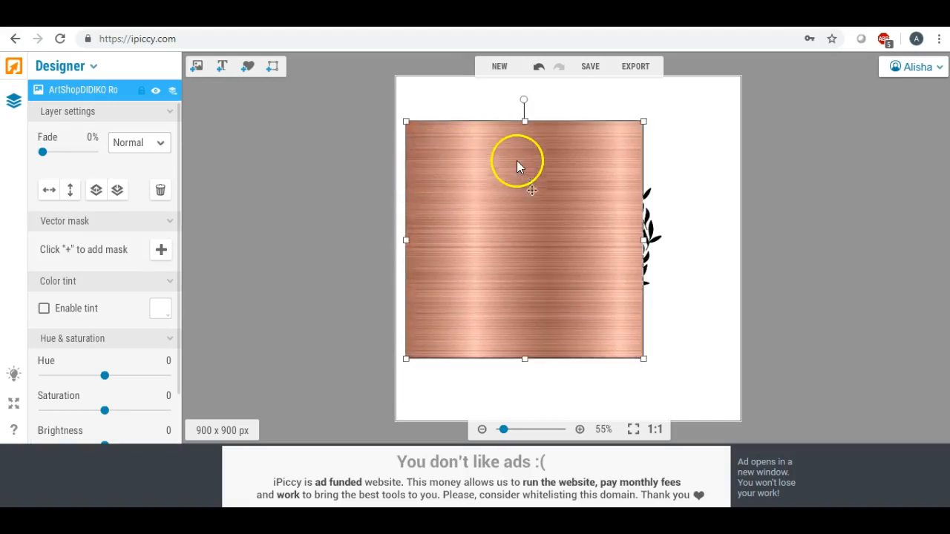
pyautogui.moveTo(523, 99); pyautogui.dragTo(614, 149)
pyautogui.moveTo(541, 205); pyautogui.dragTo(551, 180)
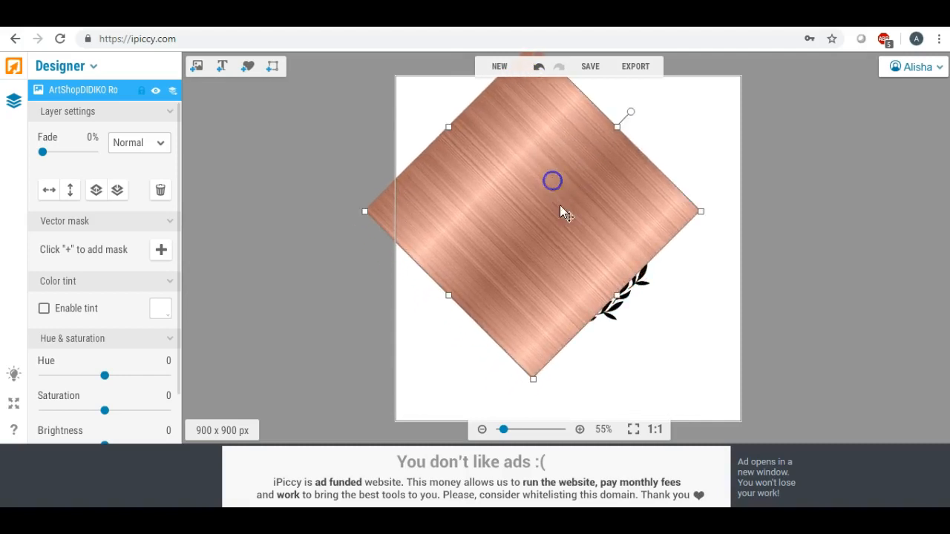
pyautogui.moveTo(620, 296); pyautogui.dragTo(683, 363)
# Set the copper layer's blend mode to Lighten and deselect it.
pyautogui.click(161, 143)
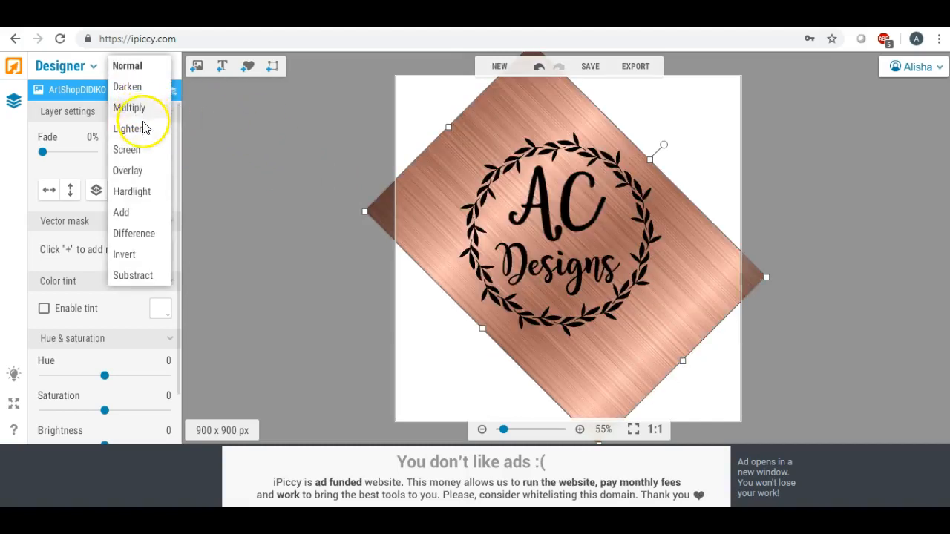
pyautogui.click(134, 128)
pyautogui.click(433, 324)
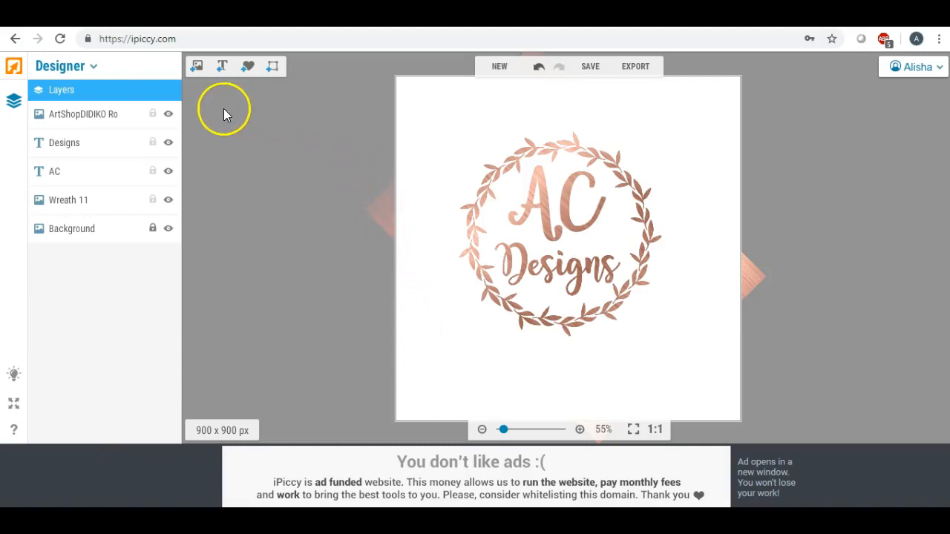
pyautogui.click(628, 70)
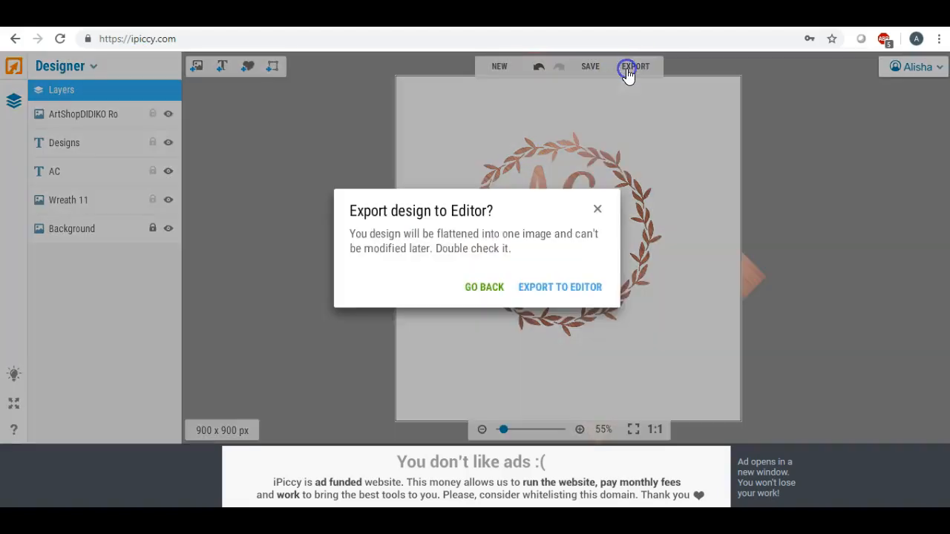
# Flatten the design into the photo editor and frame the wreath with a crop box.
pyautogui.click(547, 287)
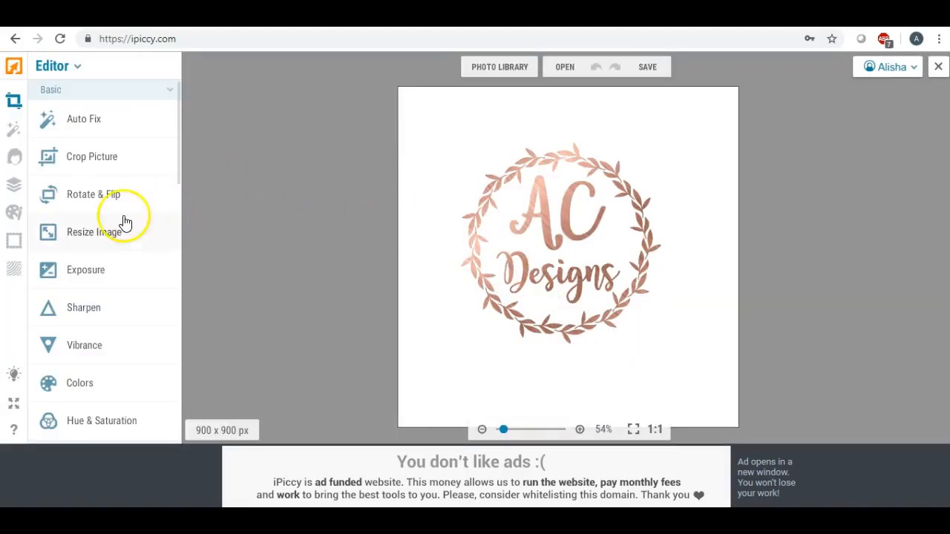
pyautogui.click(97, 158)
pyautogui.moveTo(572, 252); pyautogui.dragTo(551, 227)
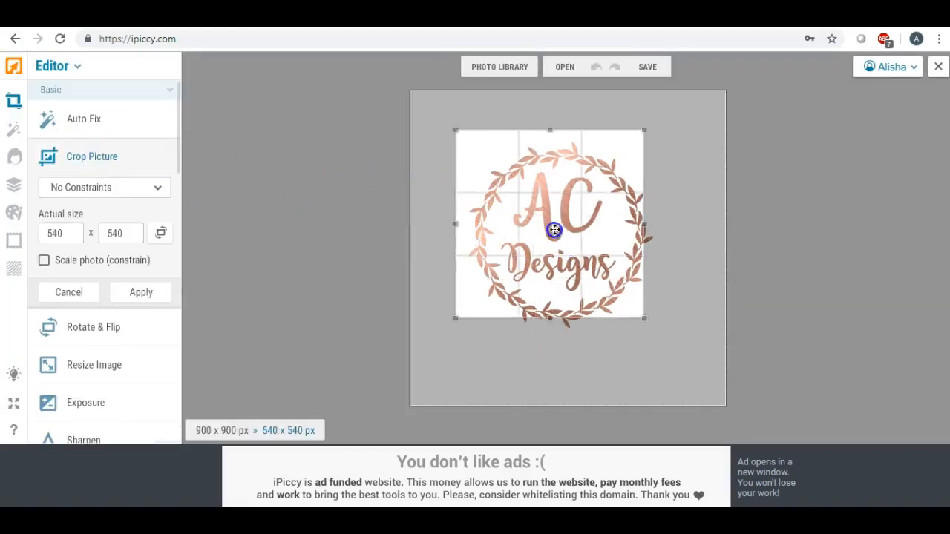
pyautogui.moveTo(643, 317); pyautogui.dragTo(668, 350)
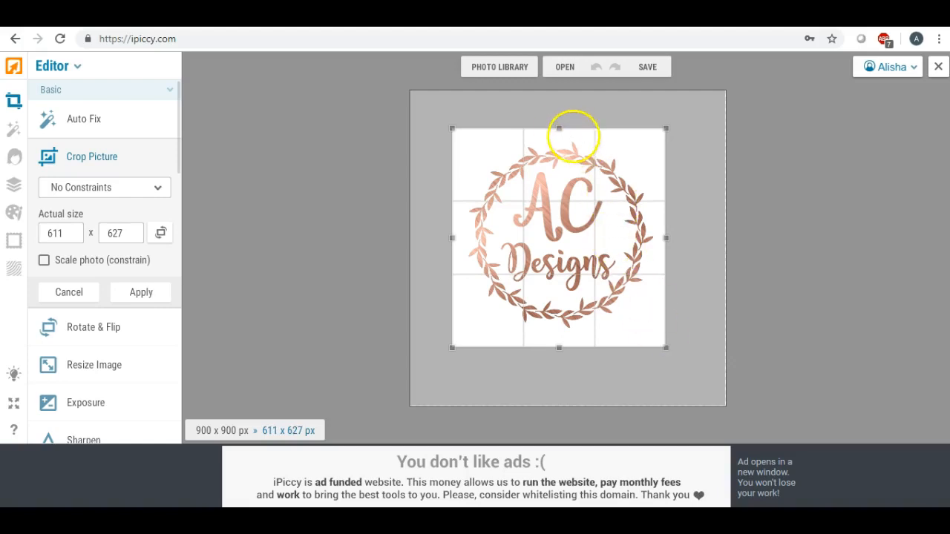
# Trim the crop box to exactly 599 x 589 px and apply the crop.
pyautogui.moveTo(560, 129); pyautogui.dragTo(562, 135)
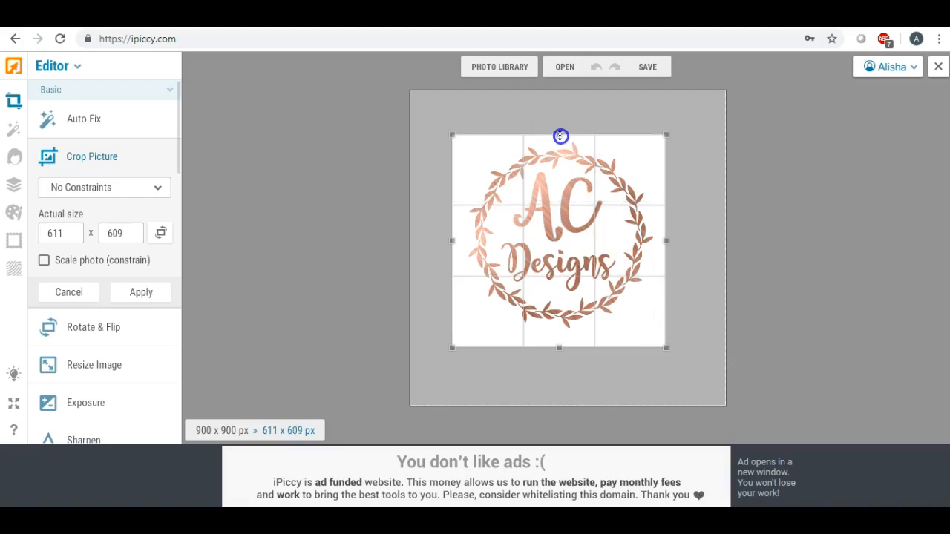
pyautogui.moveTo(563, 349); pyautogui.dragTo(561, 341)
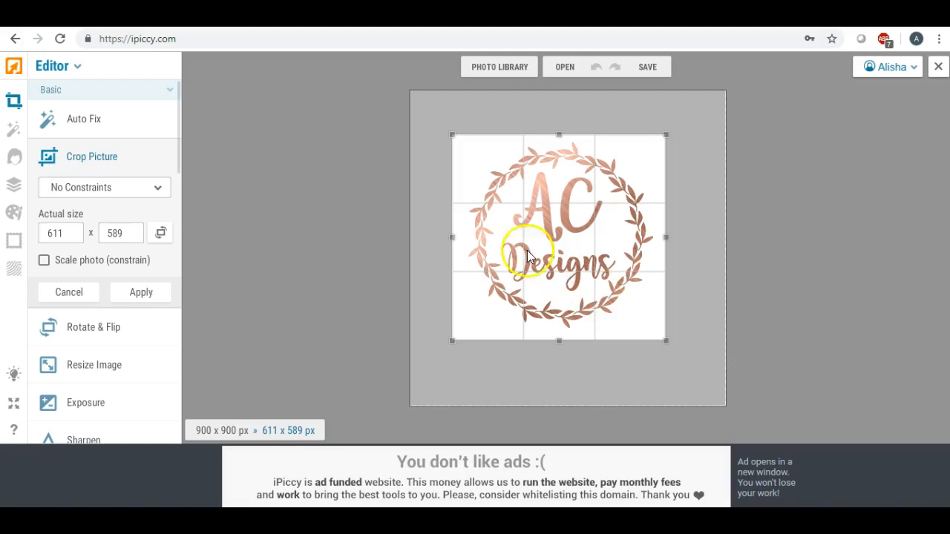
pyautogui.moveTo(451, 240); pyautogui.dragTo(455, 239)
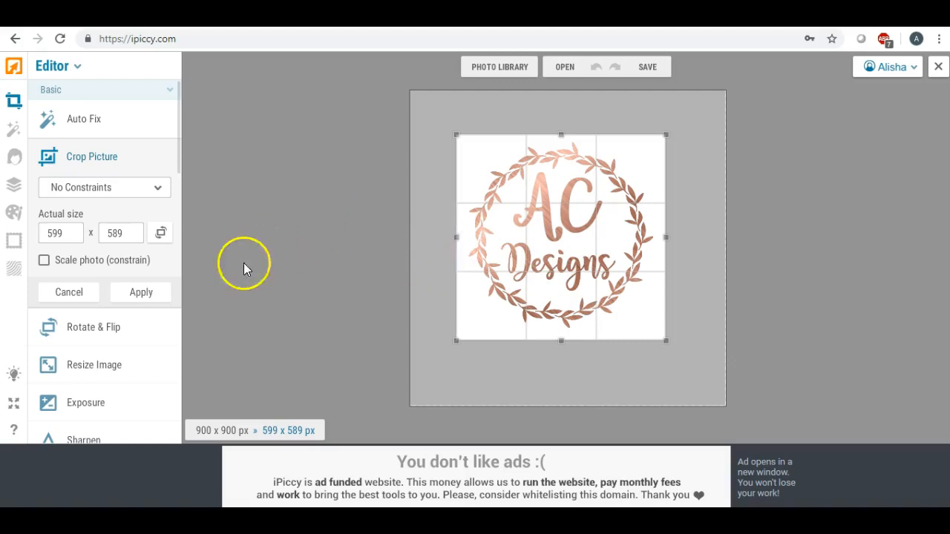
pyautogui.click(147, 293)
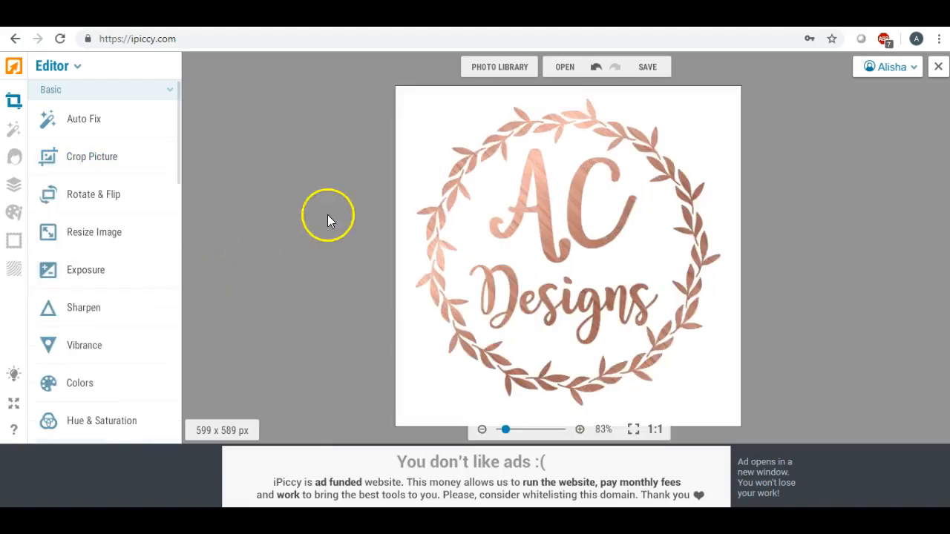
# Download the cropped logo as foil5 and save it to the Desktop as a Highest-quality JPEG.
pyautogui.click(646, 67)
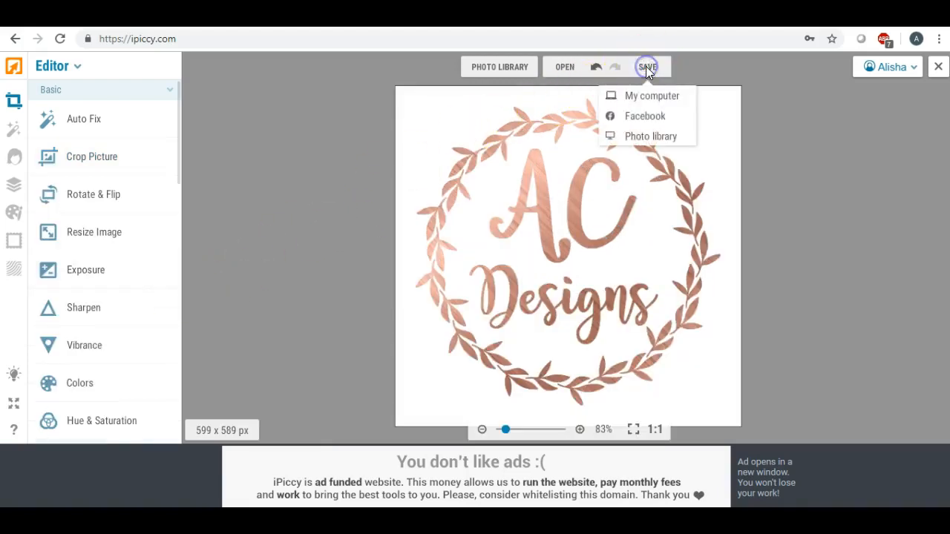
pyautogui.click(640, 95)
pyautogui.doubleClick(510, 217)
pyautogui.click(395, 215)
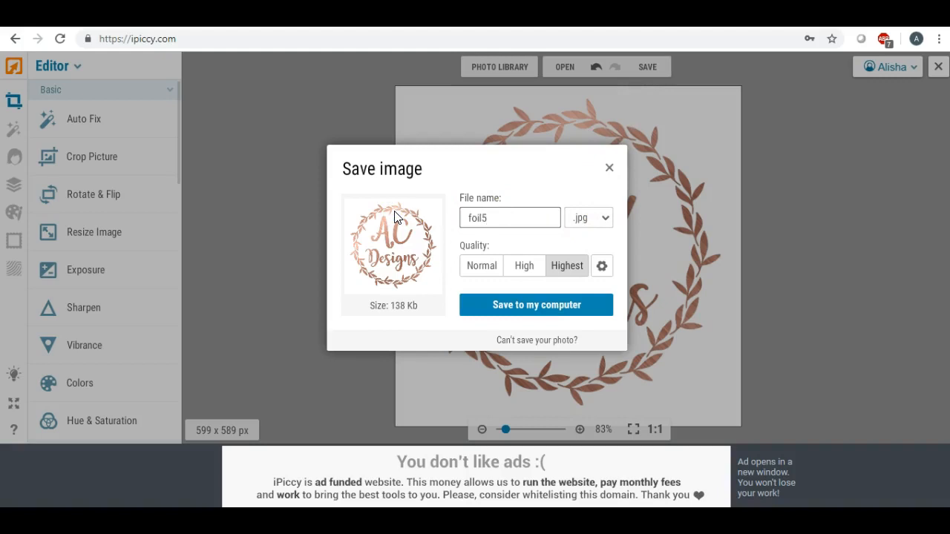
pyautogui.click(507, 304)
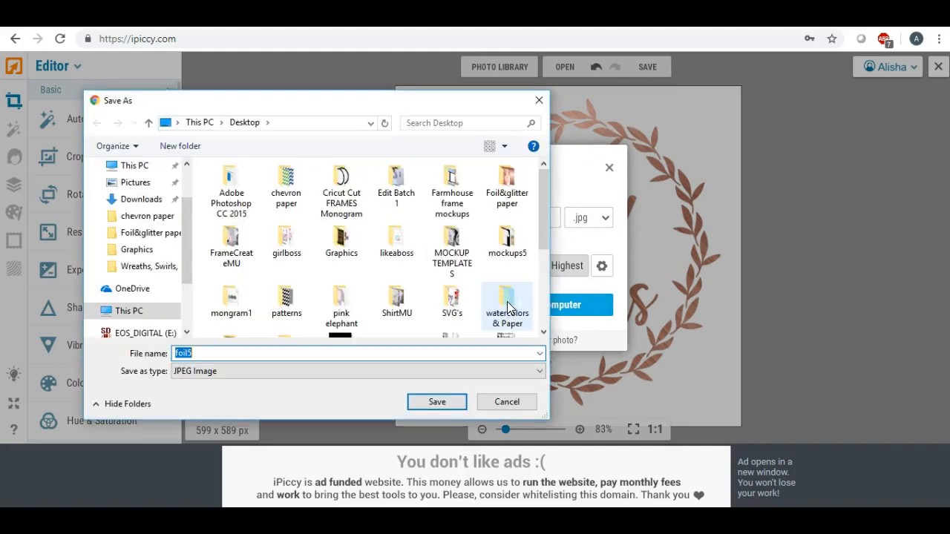
pyautogui.scroll(2, 170, 215)
pyautogui.click(136, 193)
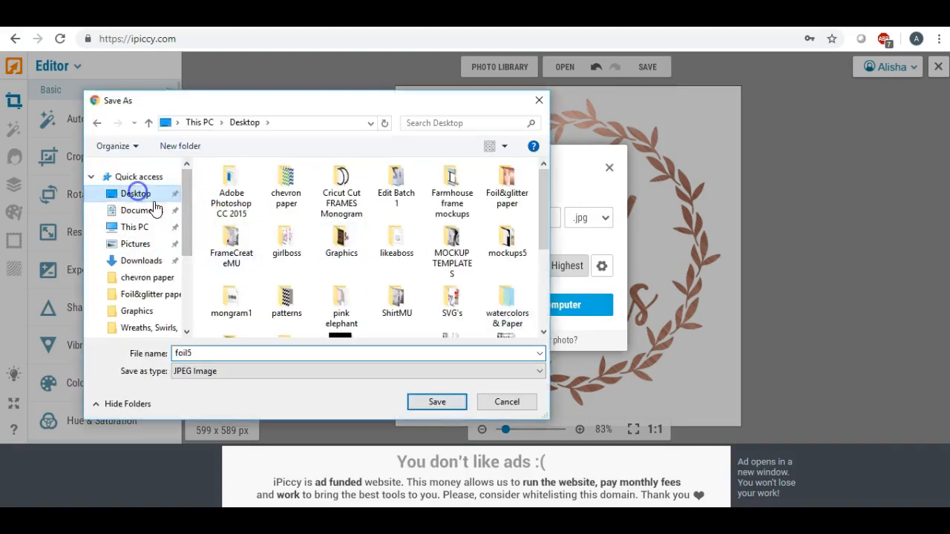
pyautogui.click(432, 401)
pyautogui.click(407, 367)
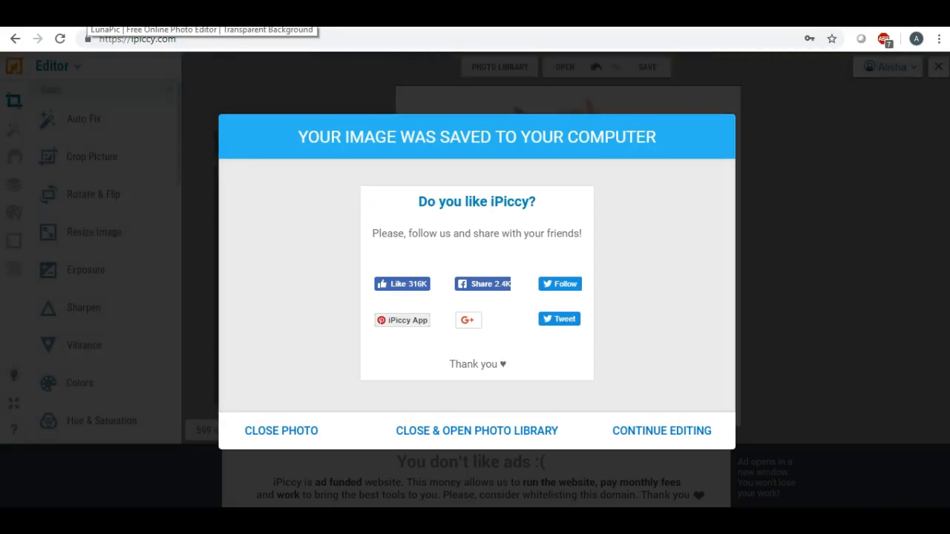
# Upload foil5 from the Desktop into LunaPic's Transparent Background tool.
pyautogui.click(84, 13)
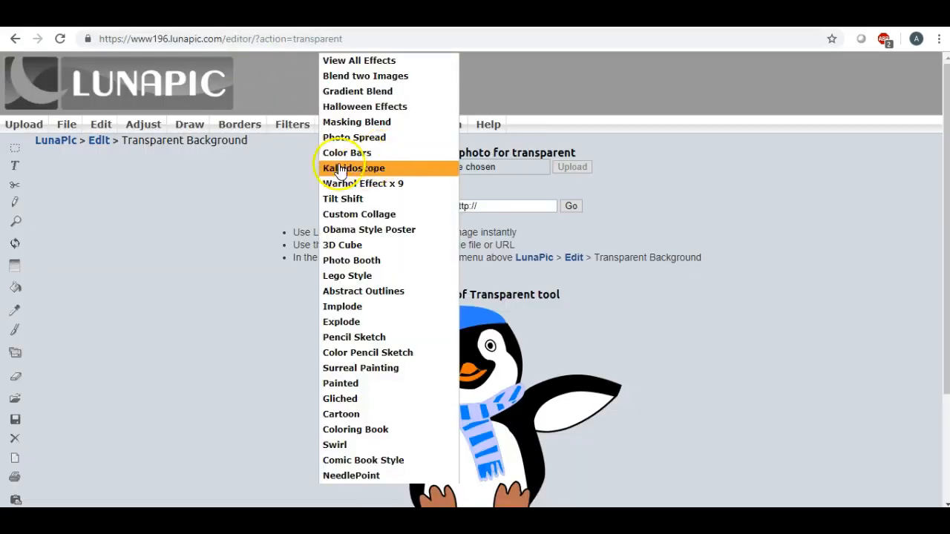
pyautogui.click(395, 167)
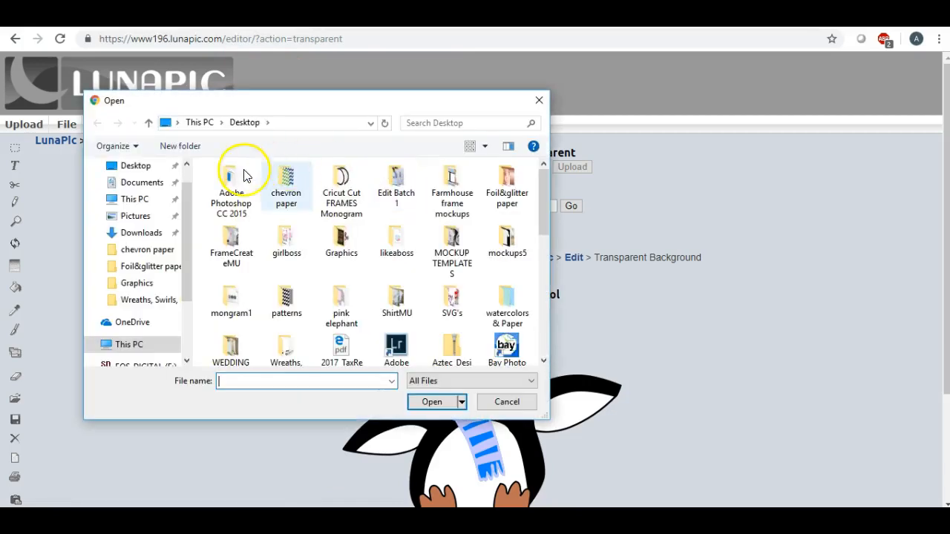
pyautogui.click(135, 166)
pyautogui.scroll(-10, 443, 216)
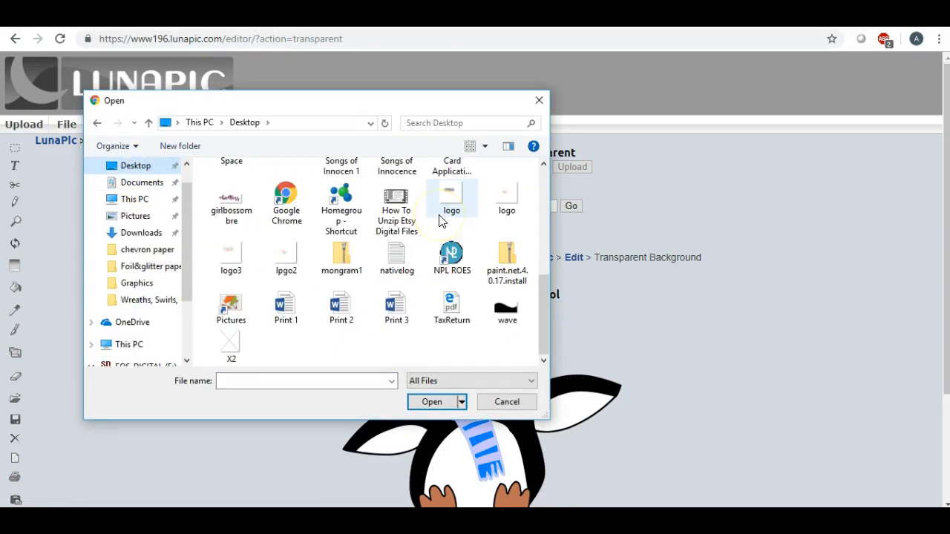
pyautogui.scroll(10, 440, 220)
pyautogui.scroll(-2, 439, 219)
pyautogui.scroll(2, 440, 220)
pyautogui.scroll(-10, 439, 219)
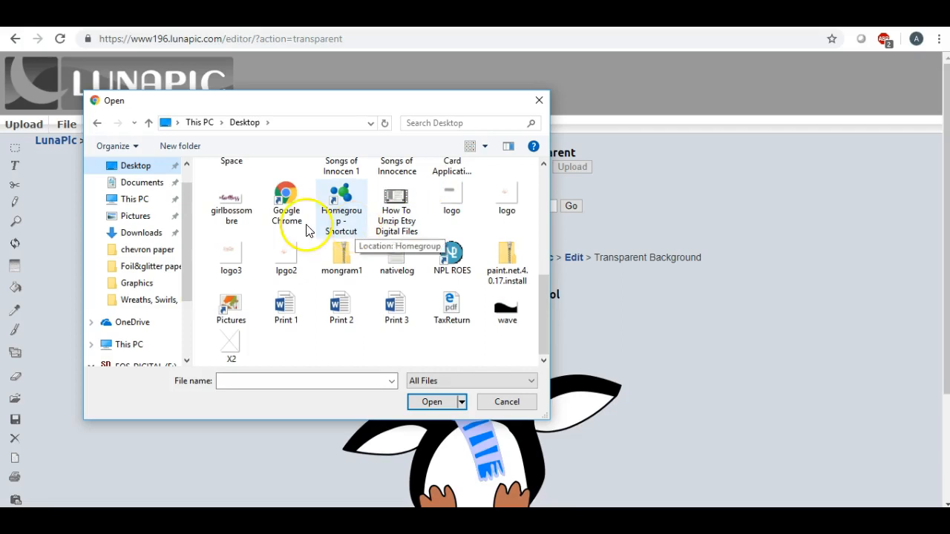
pyautogui.click(127, 183)
pyautogui.click(129, 168)
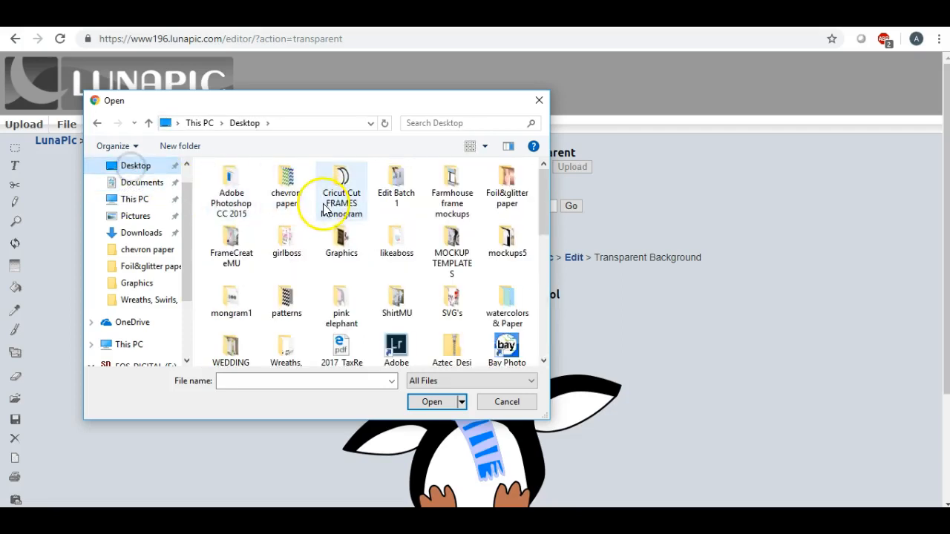
pyautogui.scroll(-3, 332, 215)
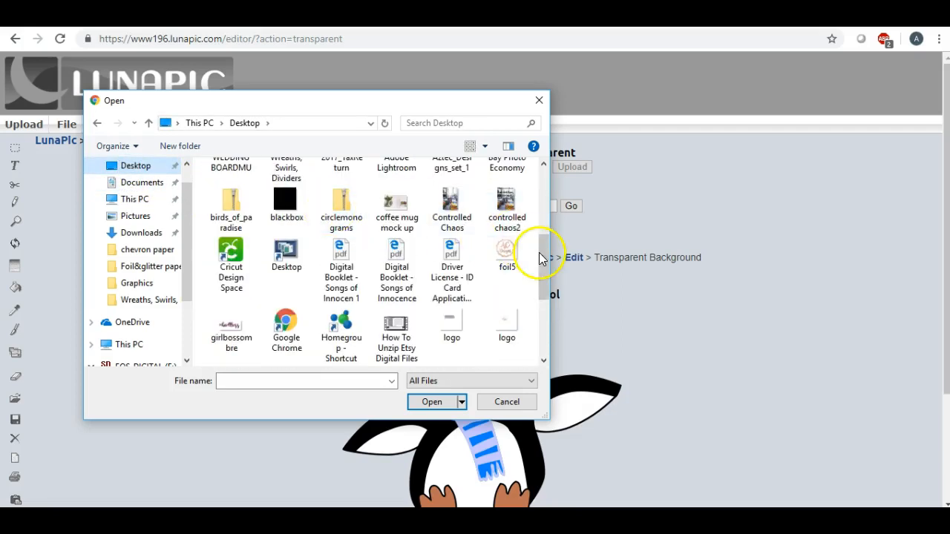
pyautogui.doubleClick(508, 248)
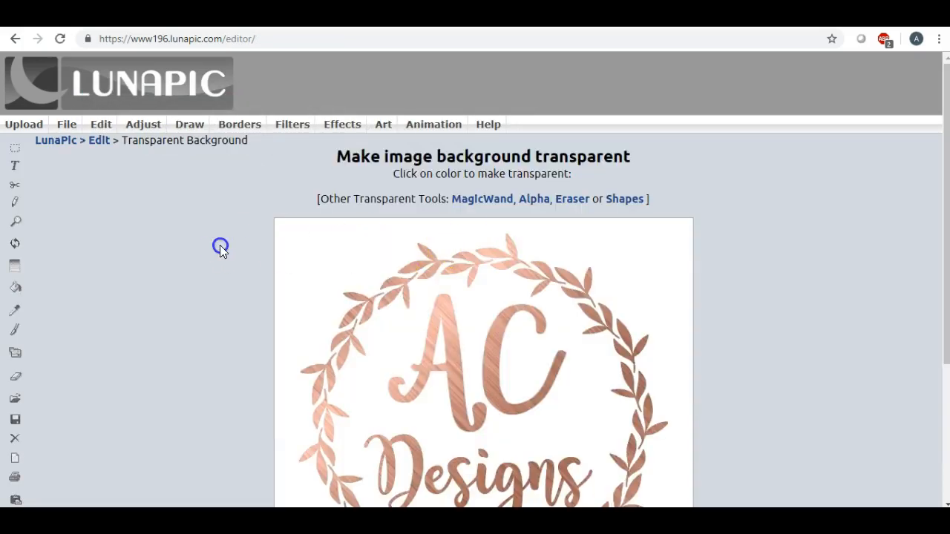
# Make foil5's white background transparent by picking it and applying with Fill Mode set to Color.
pyautogui.scroll(-1, 212, 250)
pyautogui.click(325, 202)
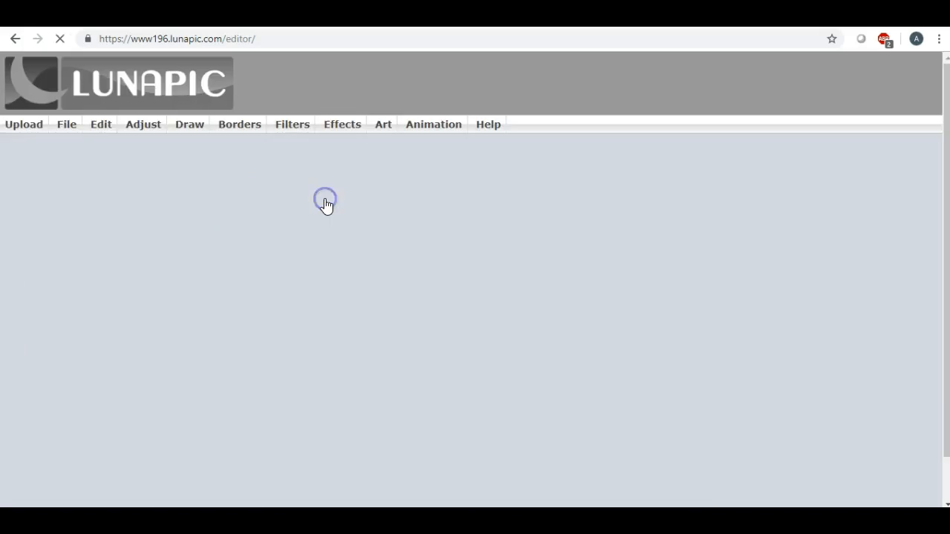
pyautogui.scroll(-4, 263, 219)
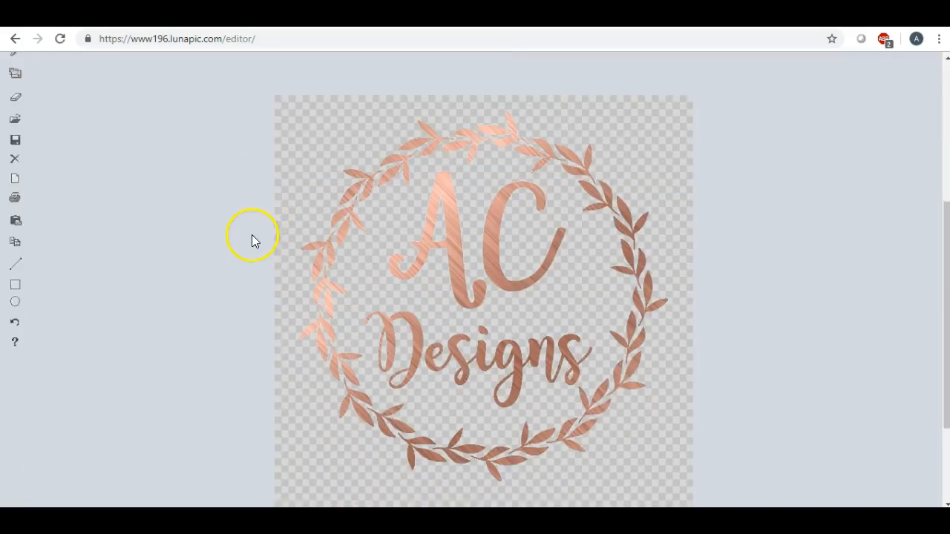
pyautogui.scroll(-1, 251, 239)
pyautogui.scroll(1, 240, 249)
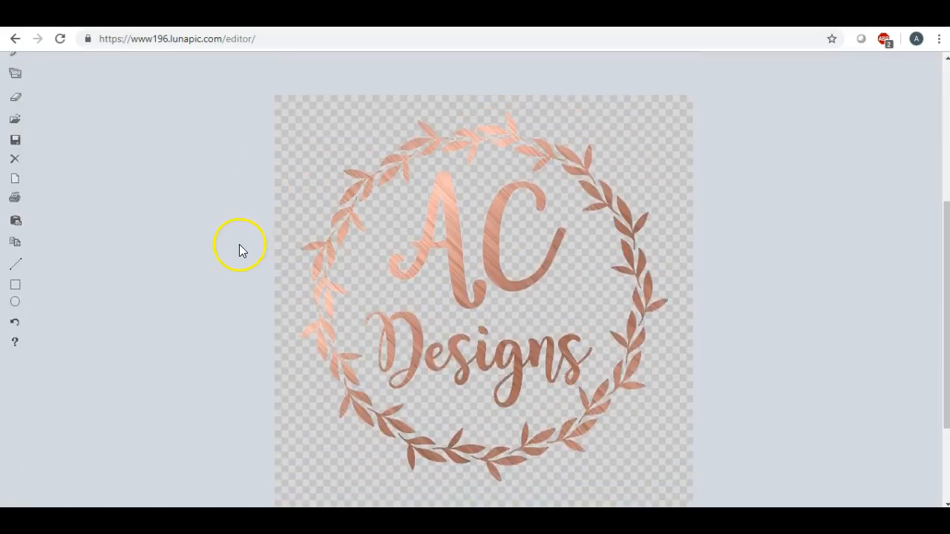
pyautogui.scroll(1, 407, 210)
pyautogui.click(566, 107)
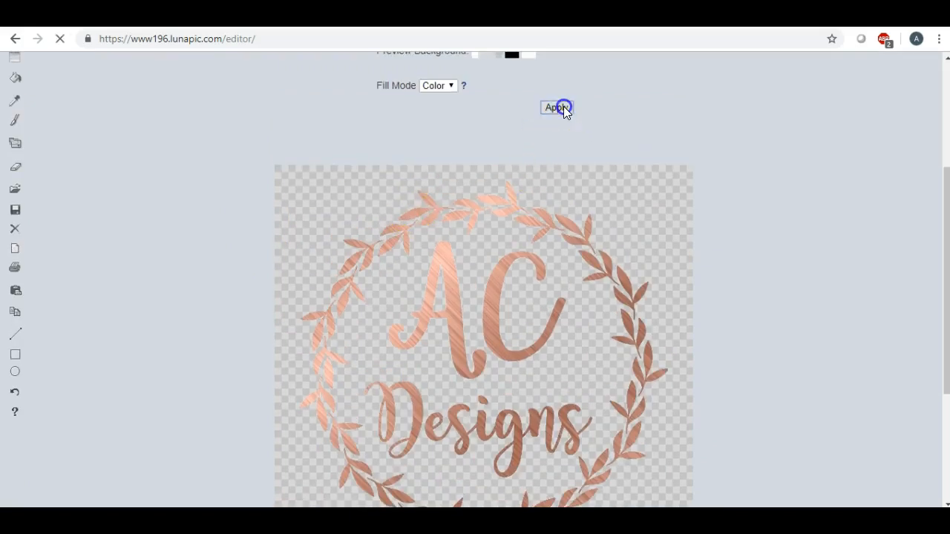
pyautogui.scroll(-3, 701, 305)
pyautogui.scroll(-1, 691, 301)
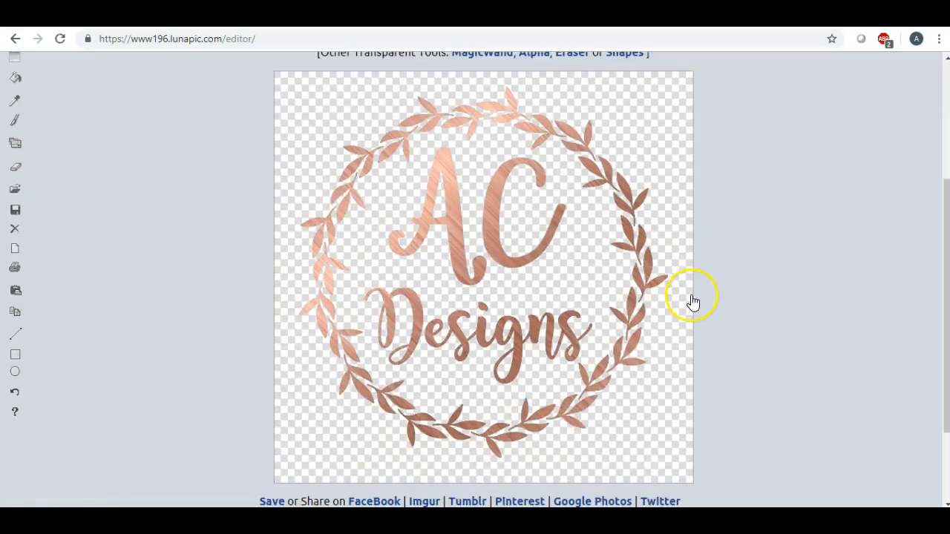
pyautogui.click(674, 303)
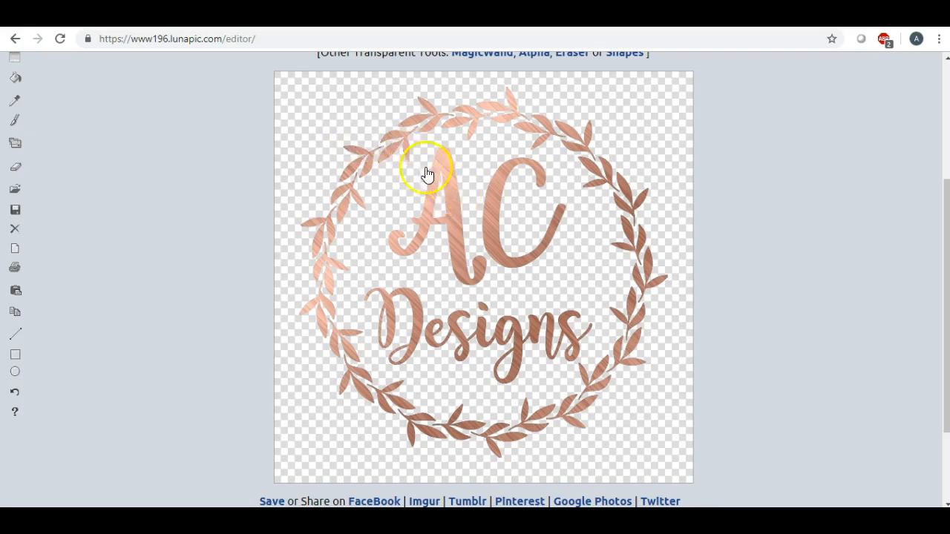
pyautogui.scroll(3, 490, 318)
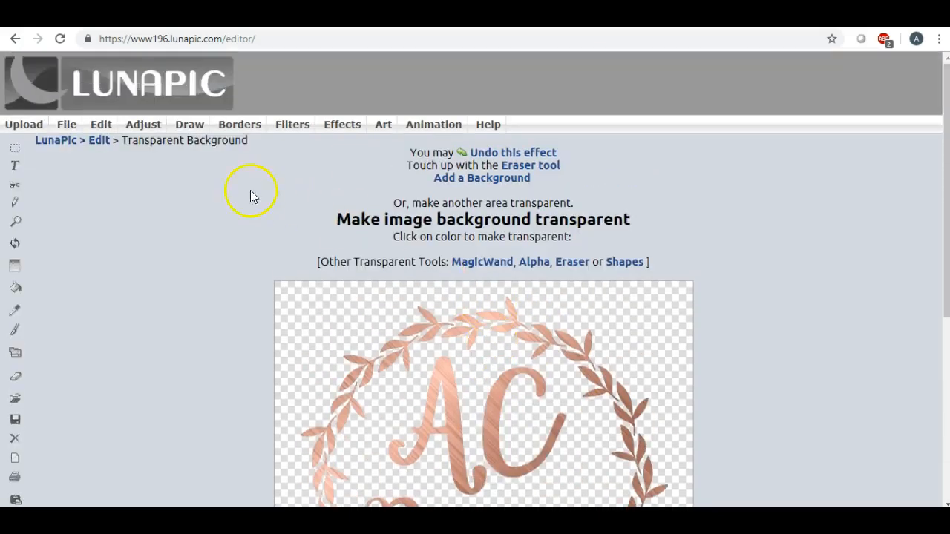
pyautogui.moveTo(67, 126)
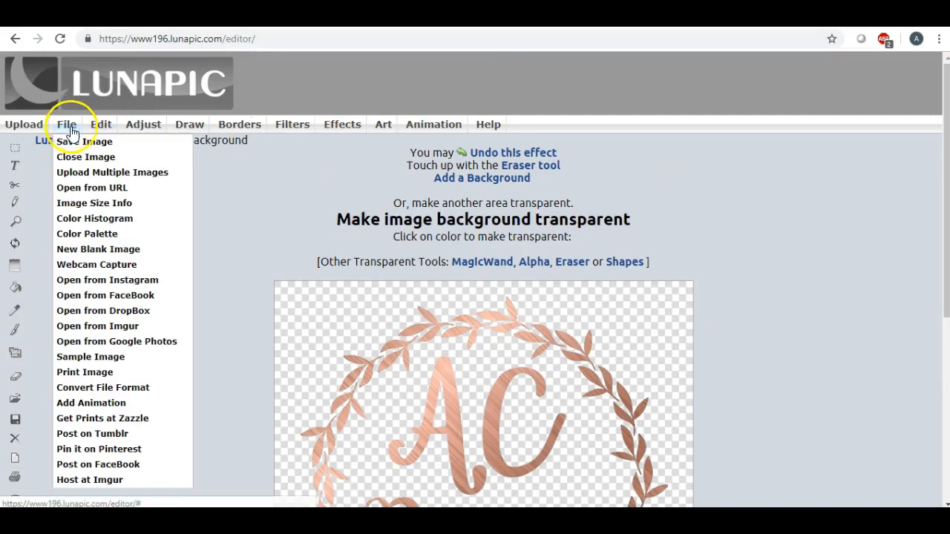
# Download the transparent logo as a PNG and open the downloaded file in the photo viewer.
pyautogui.click(80, 143)
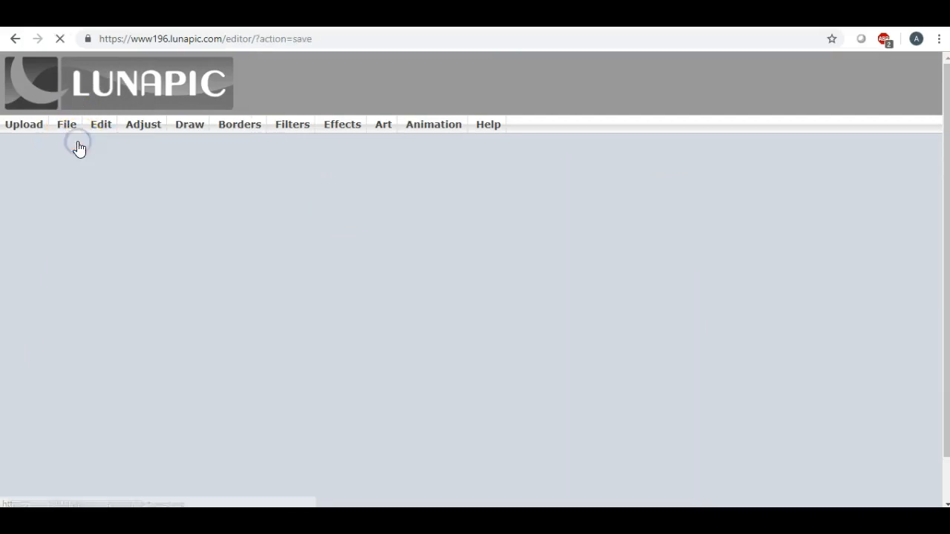
pyautogui.click(477, 199)
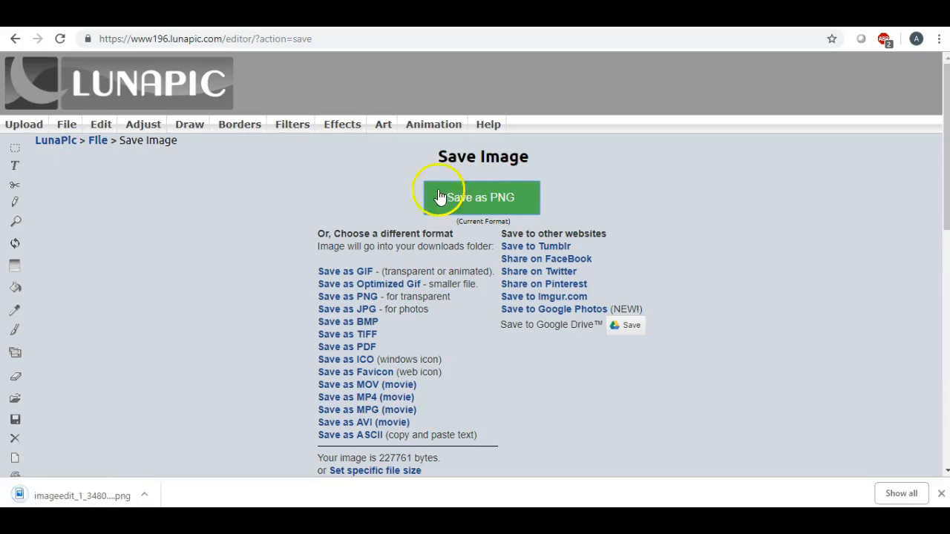
pyautogui.click(58, 496)
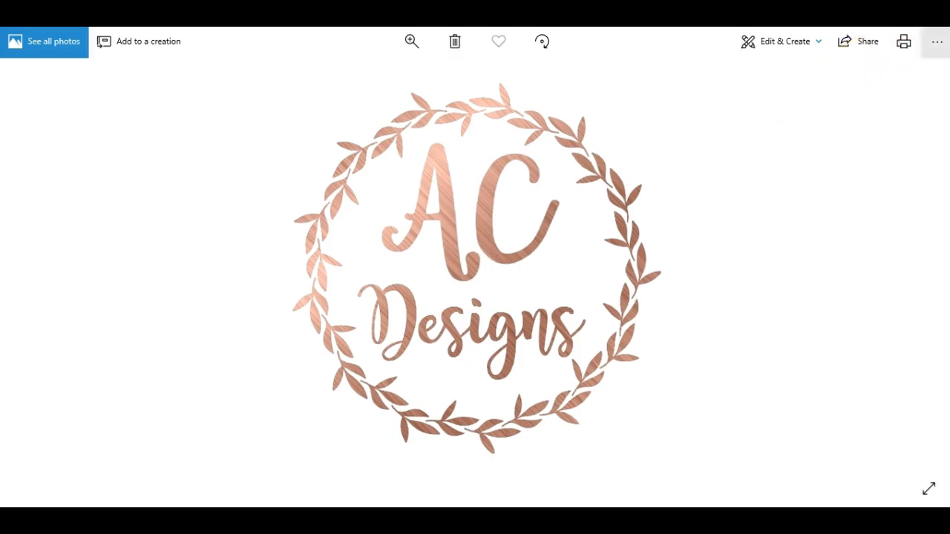
# Save a copy of the PNG from Windows Photos to the Desktop named foil5.
pyautogui.click(936, 42)
pyautogui.click(887, 96)
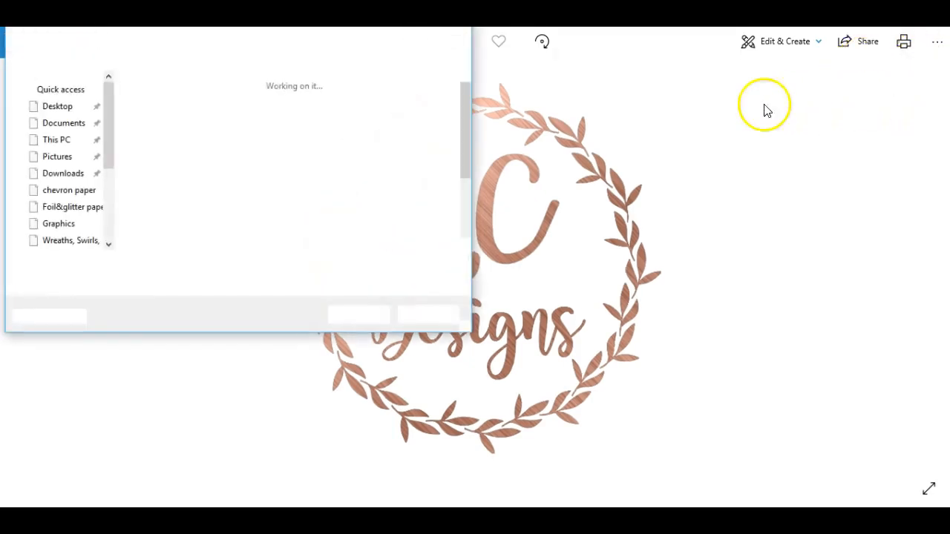
pyautogui.click(75, 111)
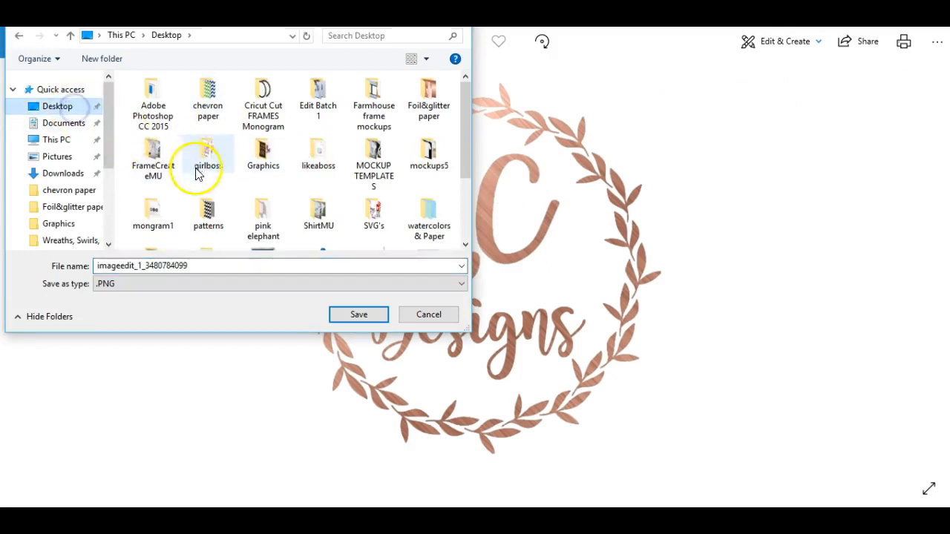
pyautogui.moveTo(195, 265); pyautogui.dragTo(64, 267)
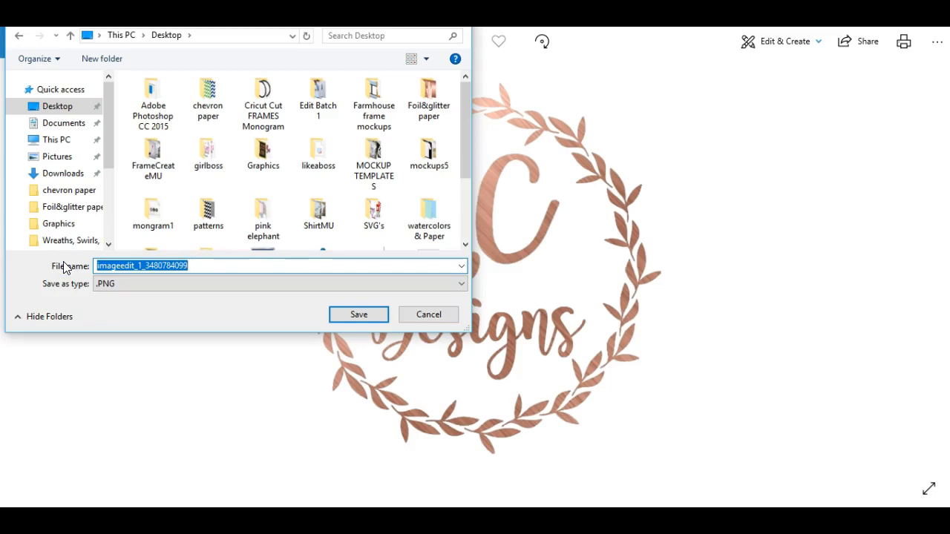
pyautogui.write('foil')
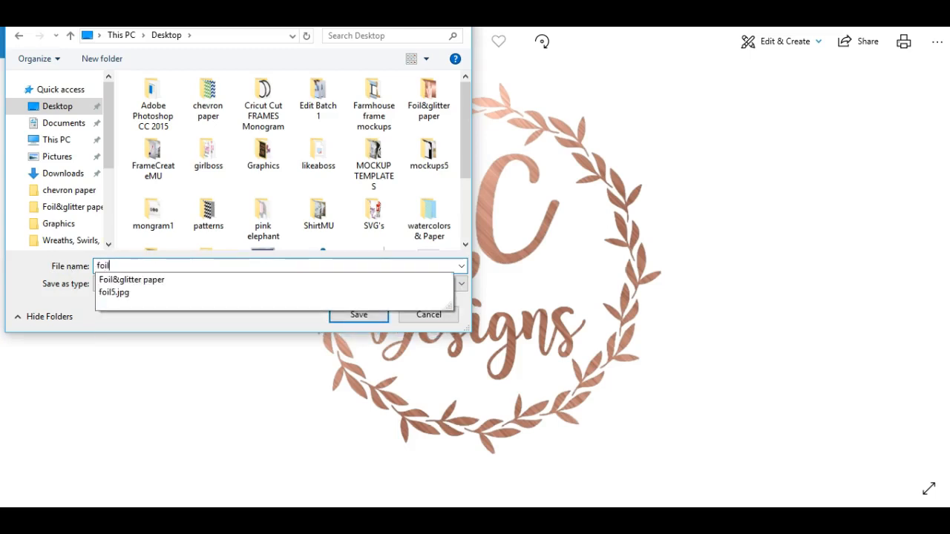
pyautogui.write('5')
pyautogui.click(102, 281)
pyautogui.click(357, 315)
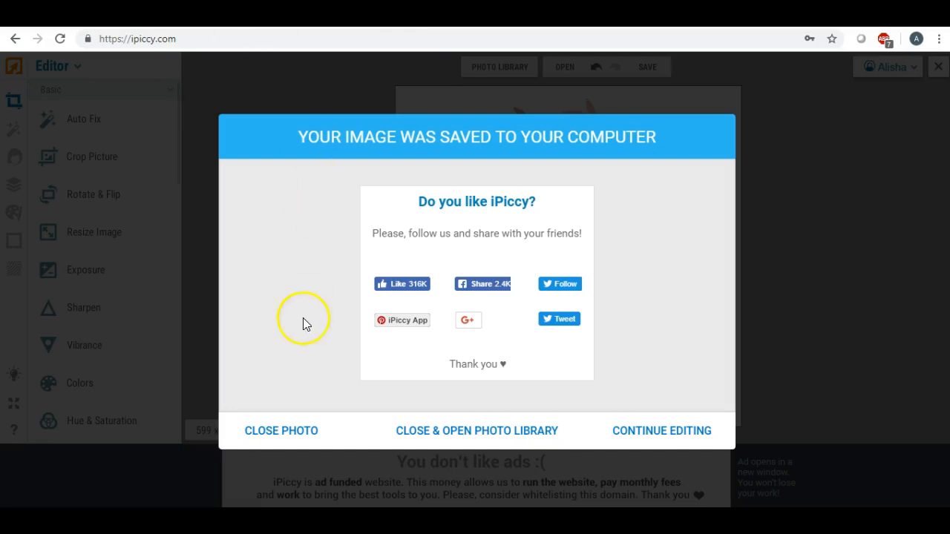
# Close the current photo in iPiccy and switch from Editor to Designer mode.
pyautogui.click(263, 435)
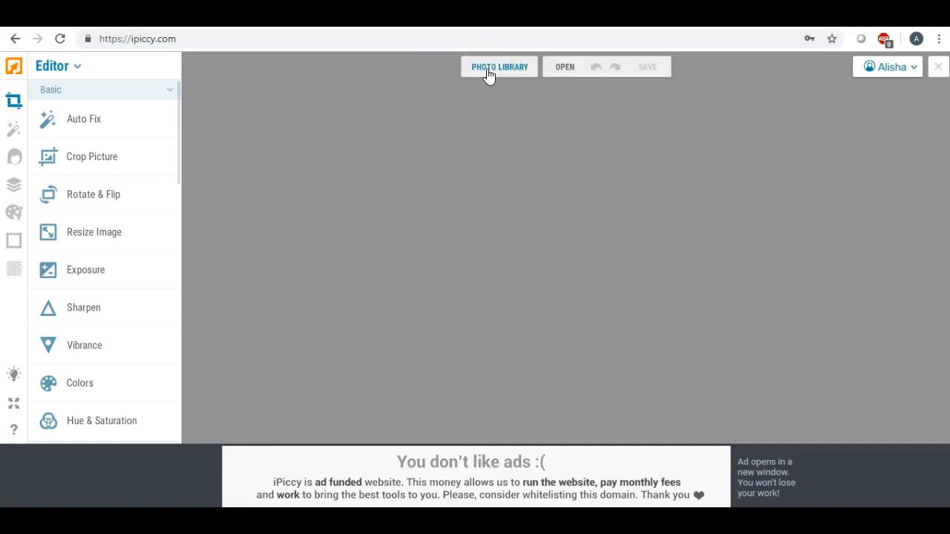
pyautogui.click(77, 66)
pyautogui.click(51, 129)
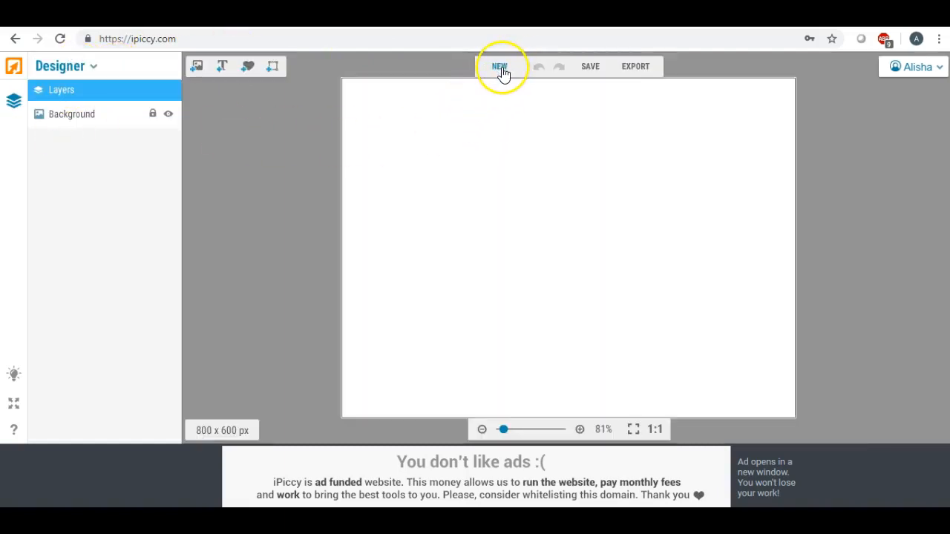
# Create a new design with width 1280 and height 720 px, replacing 1366 x 768.
pyautogui.click(501, 69)
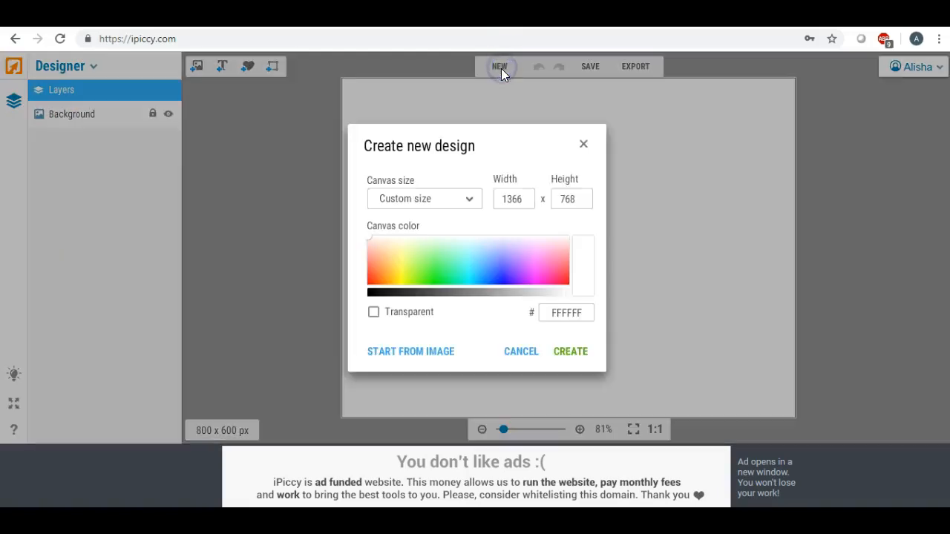
pyautogui.doubleClick(523, 200)
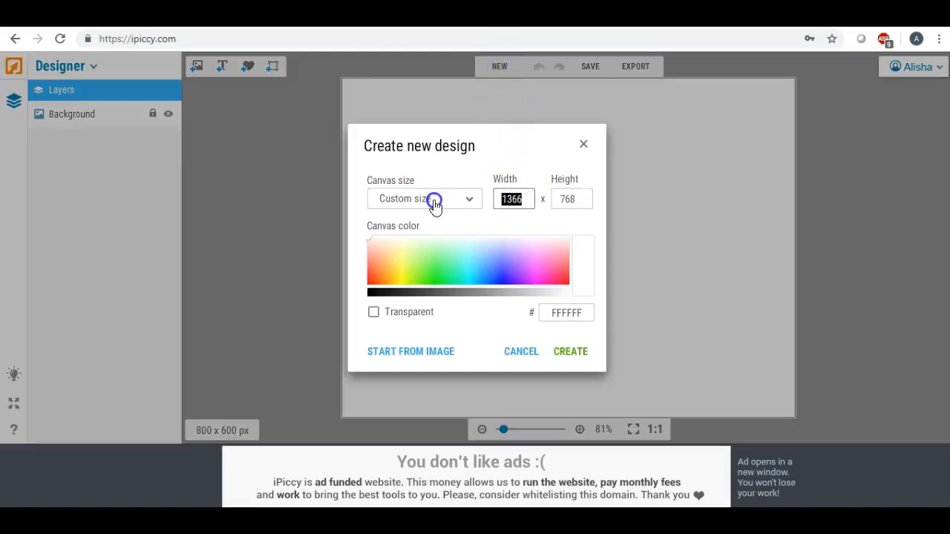
pyautogui.write('1280')
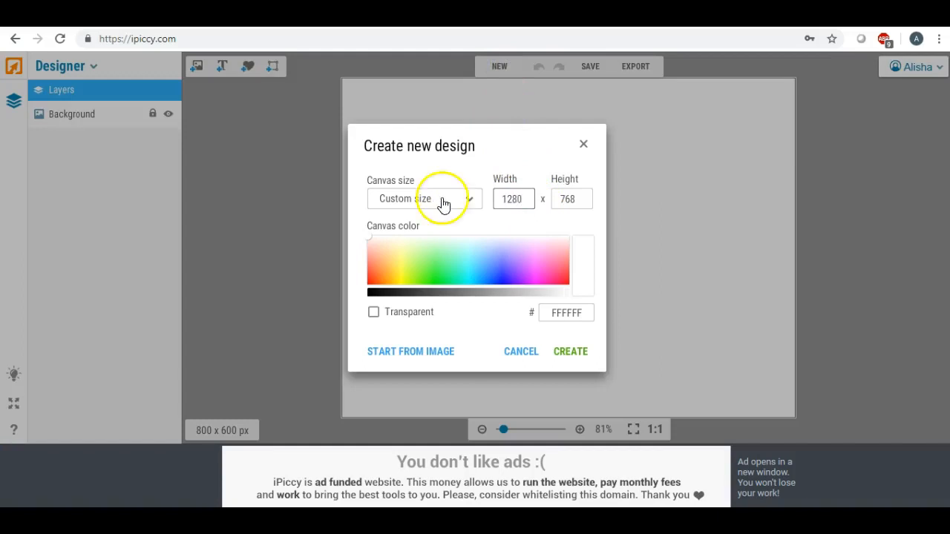
pyautogui.doubleClick(583, 199)
pyautogui.write('720')
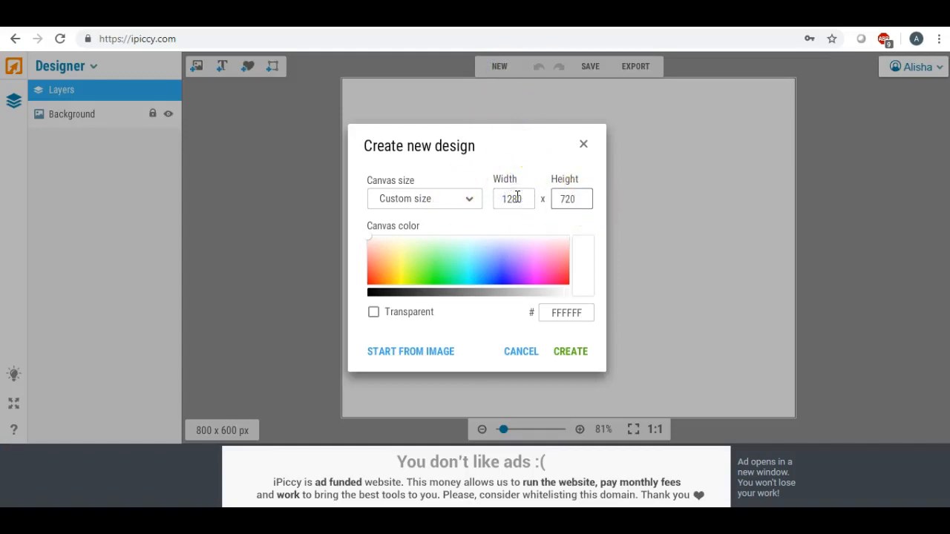
pyautogui.click(579, 353)
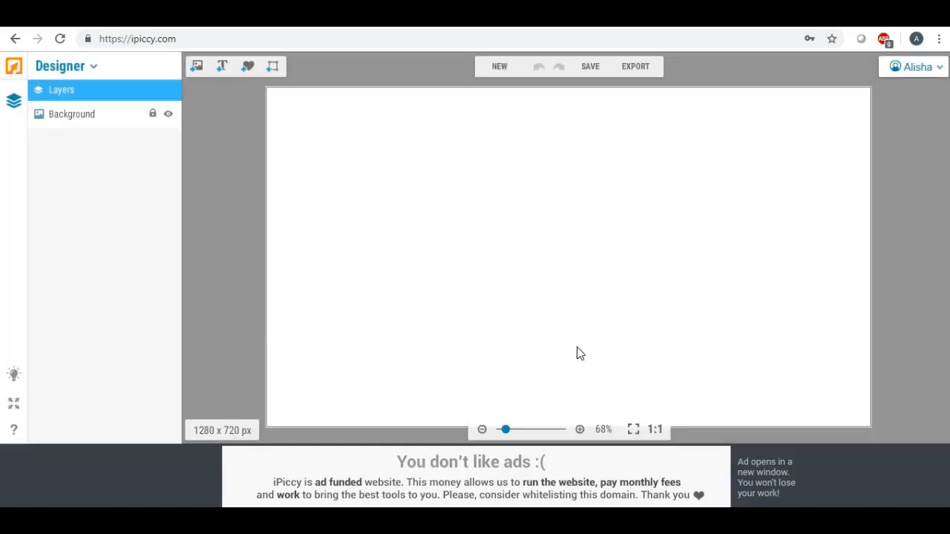
# Upload the transparent foil5 logo from the Desktop into iPiccy's image library.
pyautogui.click(199, 69)
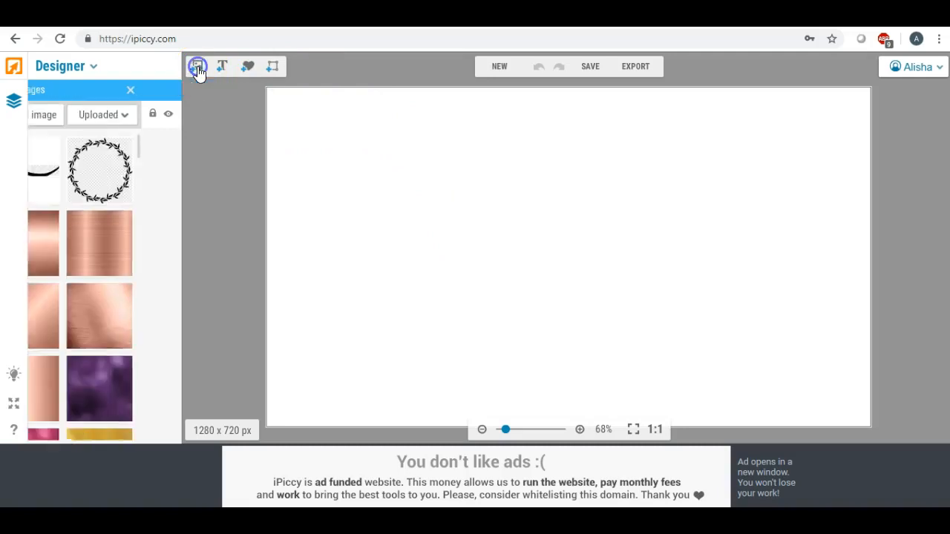
pyautogui.click(63, 114)
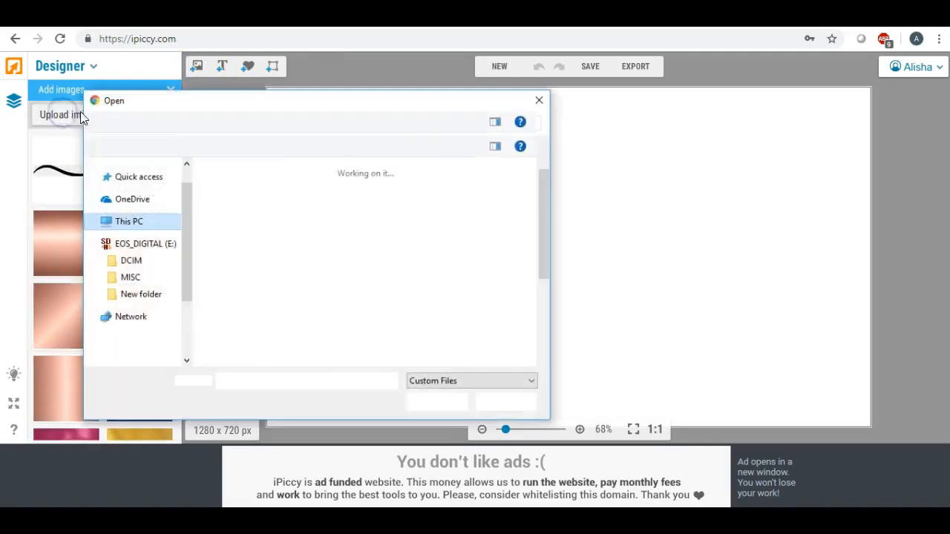
pyautogui.click(149, 166)
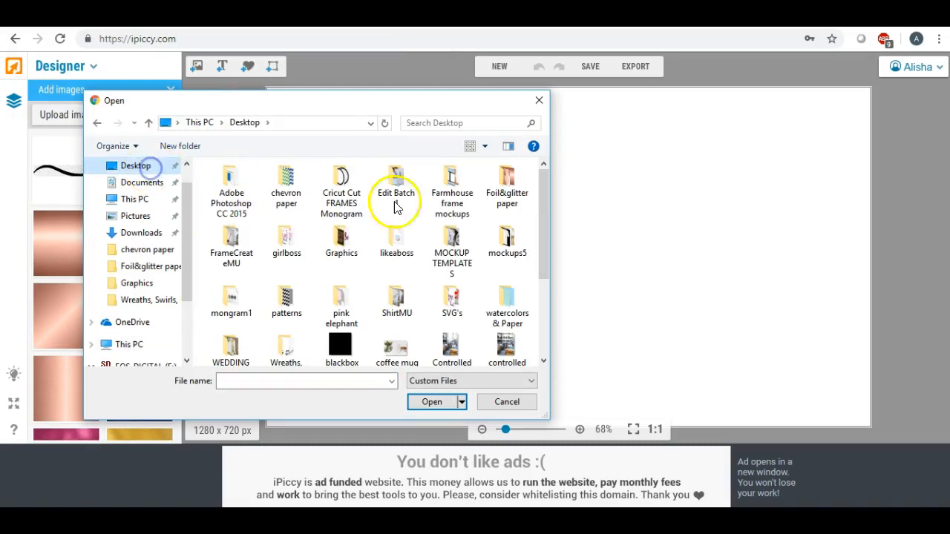
pyautogui.moveTo(545, 195); pyautogui.dragTo(545, 237)
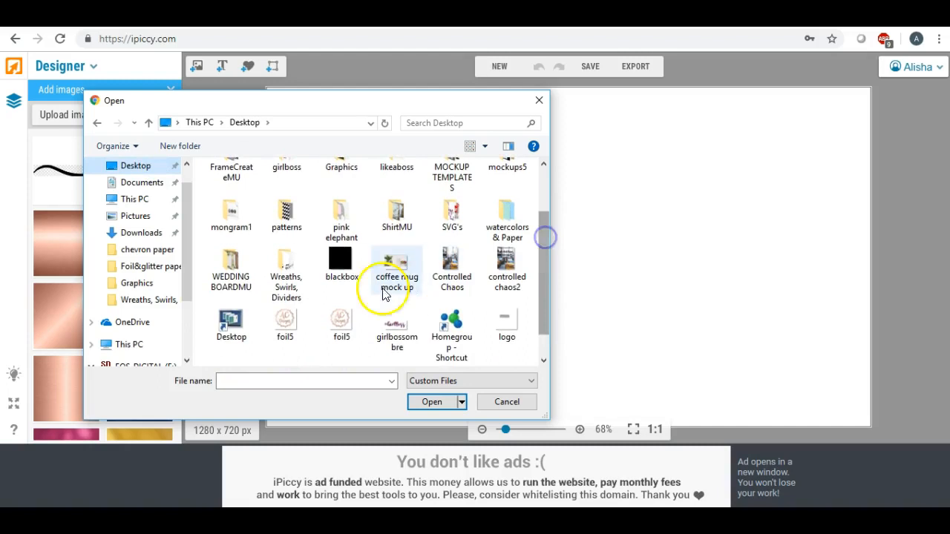
pyautogui.doubleClick(287, 323)
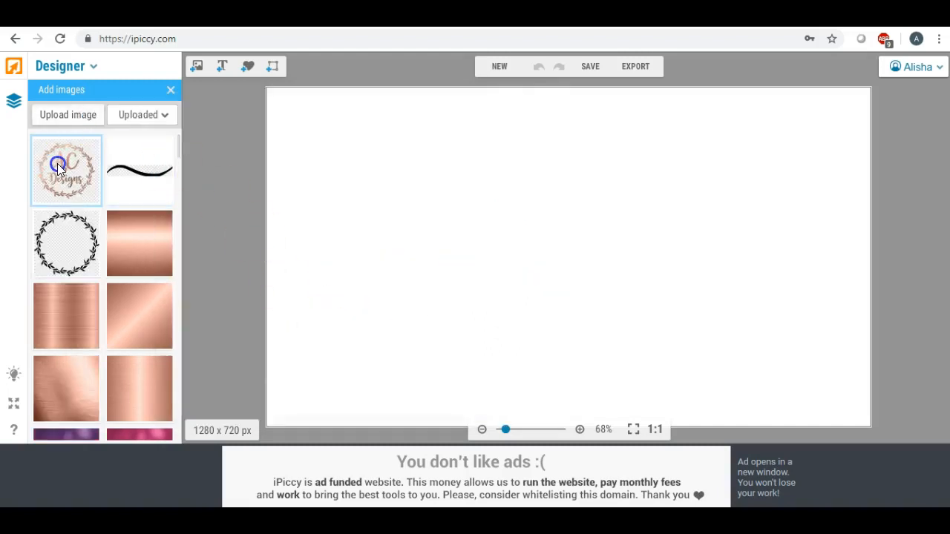
# Place the foil5 AC Designs wreath logo on the canvas, enlarge it, and position it right.
pyautogui.moveTo(58, 164); pyautogui.dragTo(656, 185)
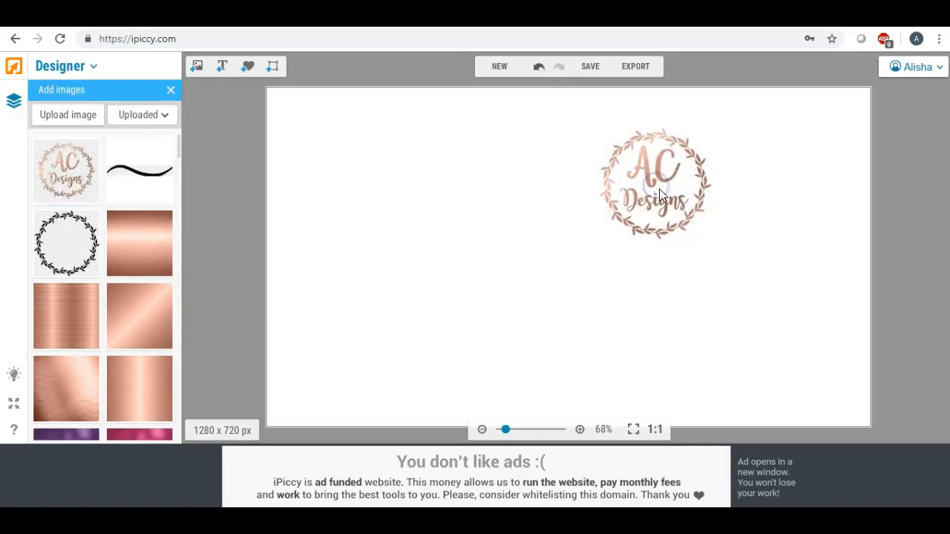
pyautogui.click(660, 188)
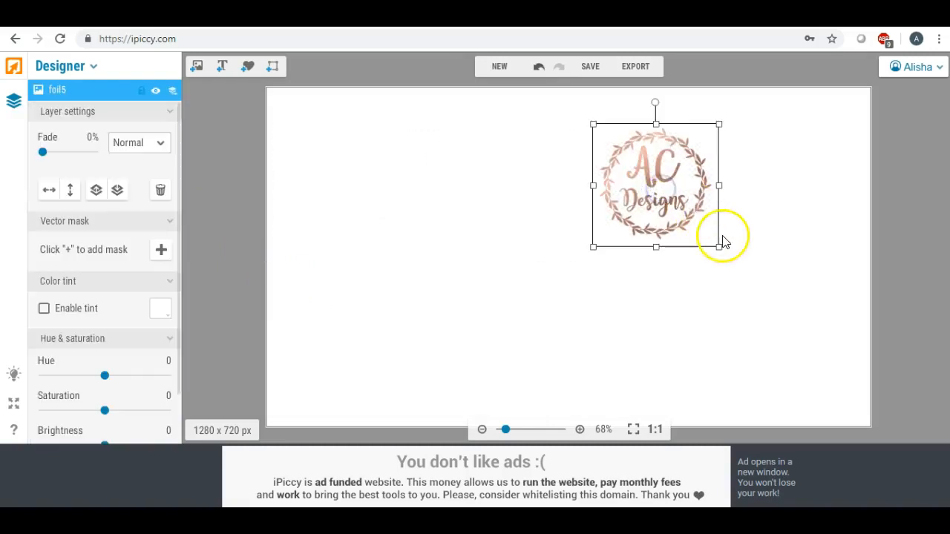
pyautogui.moveTo(721, 250); pyautogui.dragTo(884, 396)
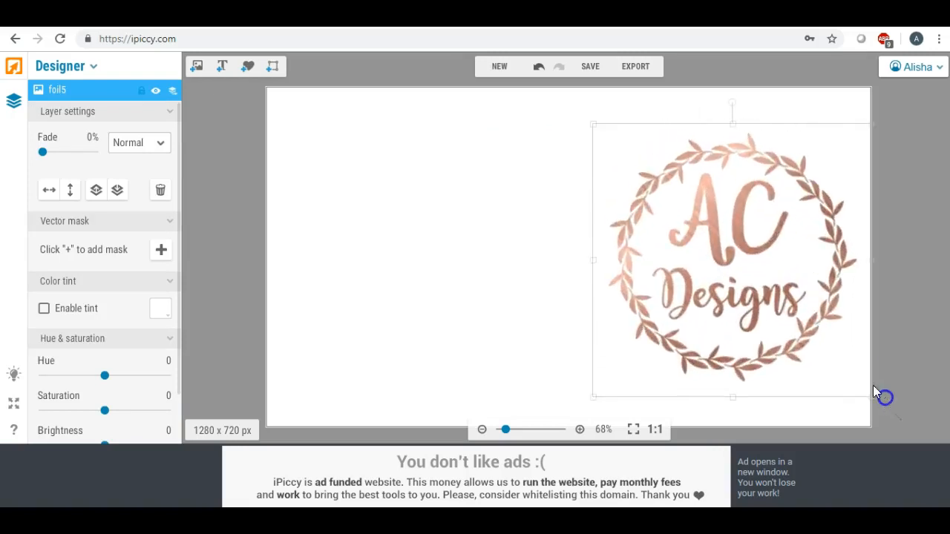
pyautogui.moveTo(770, 240); pyautogui.dragTo(753, 214)
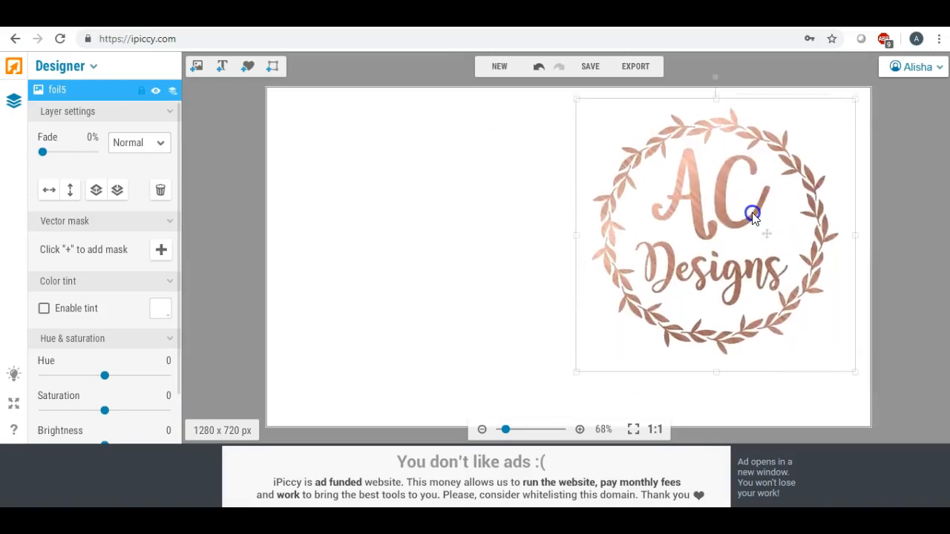
pyautogui.moveTo(578, 381); pyautogui.dragTo(552, 396)
pyautogui.click(469, 291)
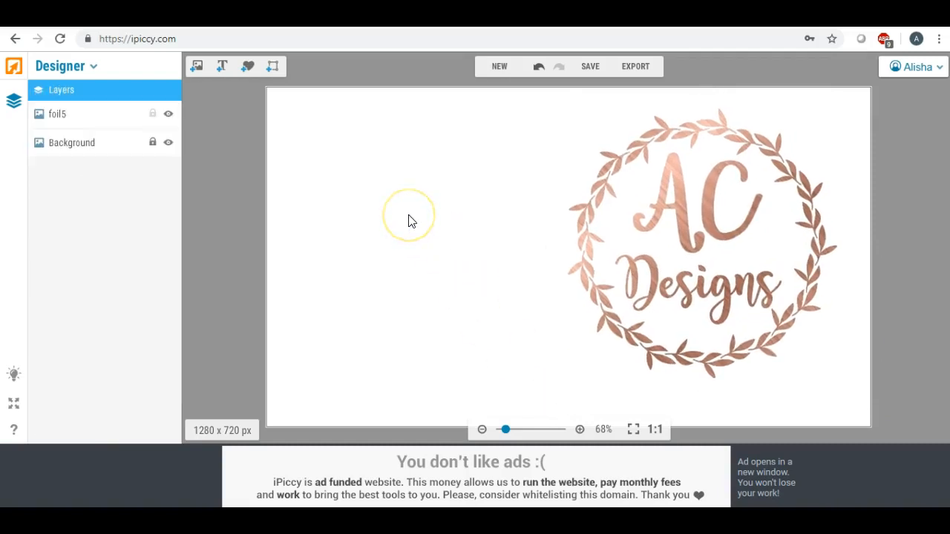